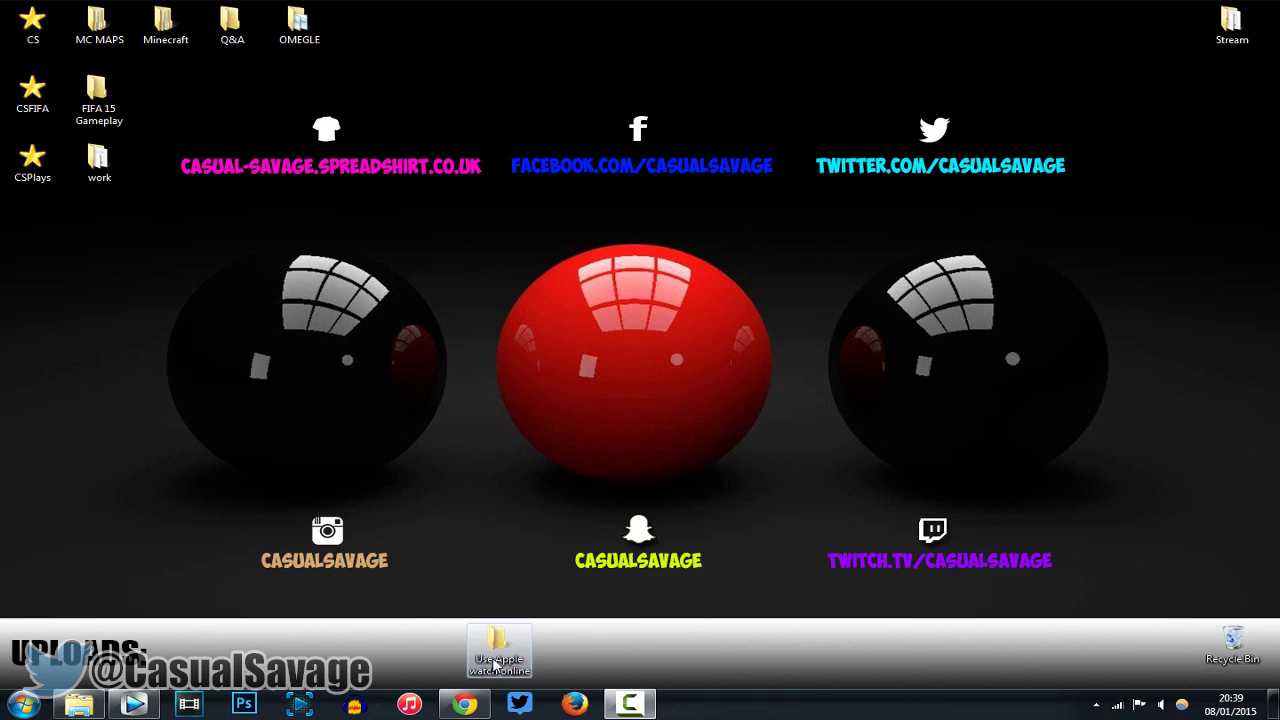
Switch to Chrome and search YouTube for "sony vegas overlay pack"
{"action": "left_click", "coordinate": [464, 704]}
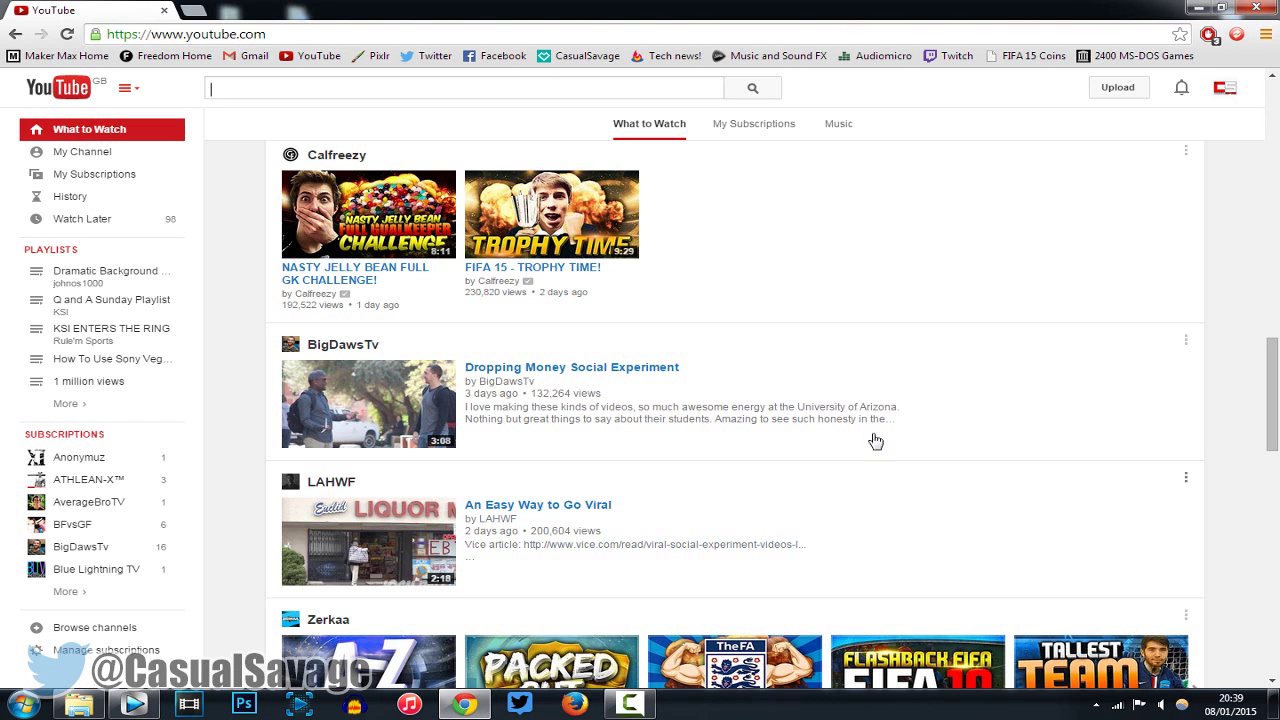
{"action": "left_click", "coordinate": [359, 96]}
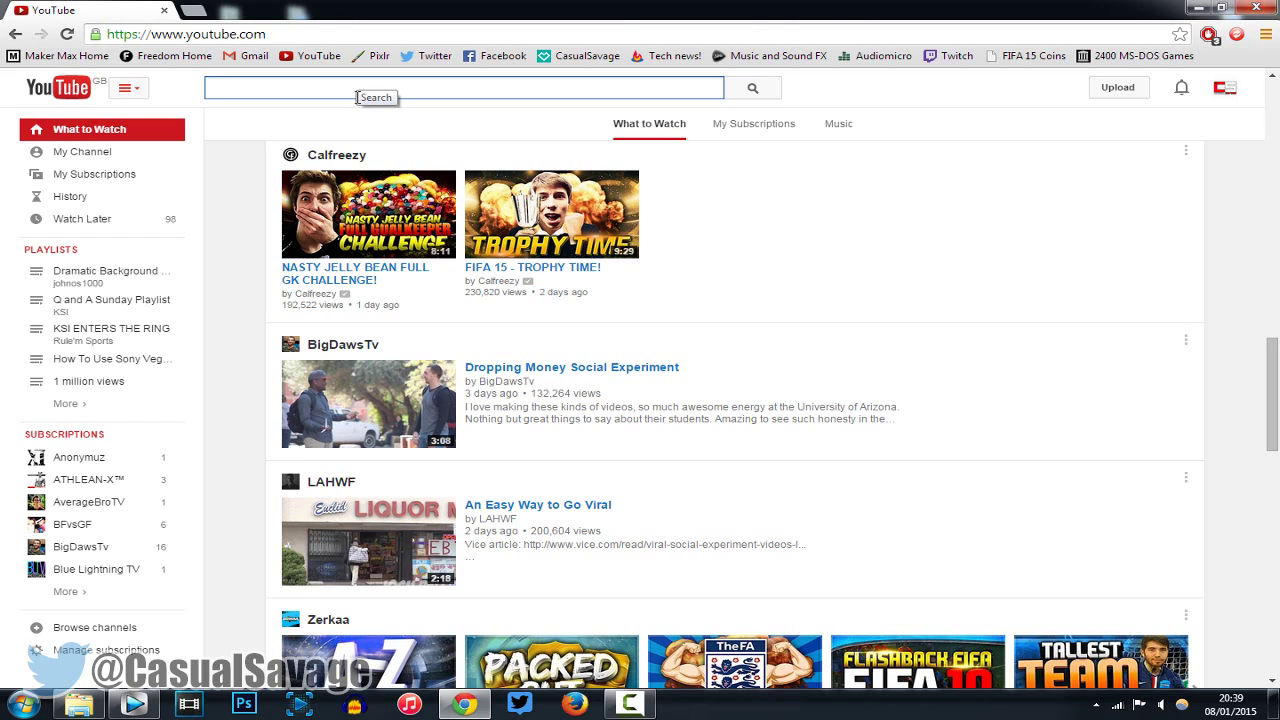
{"action": "type", "text": "sony veghas"}
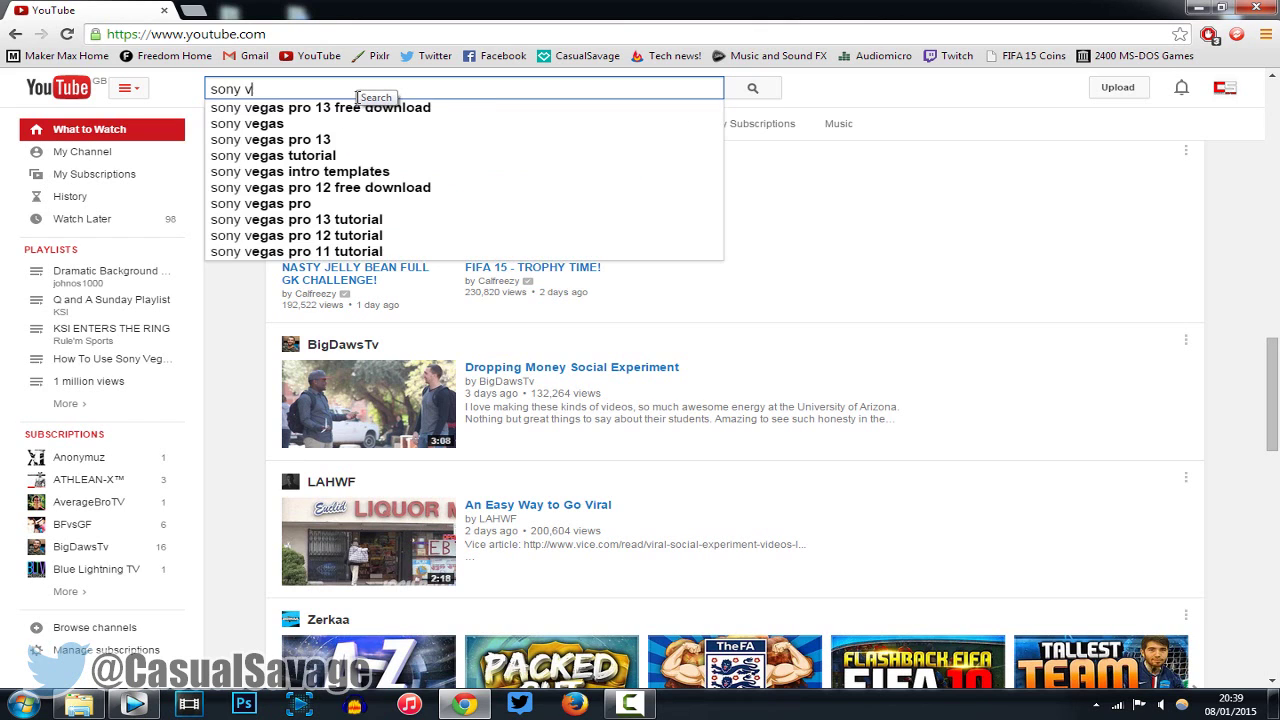
{"action": "key", "text": "BackSpace"}
{"action": "key", "text": "BackSpace"}
{"action": "key", "text": "BackSpace"}
{"action": "type", "text": "as ov"}
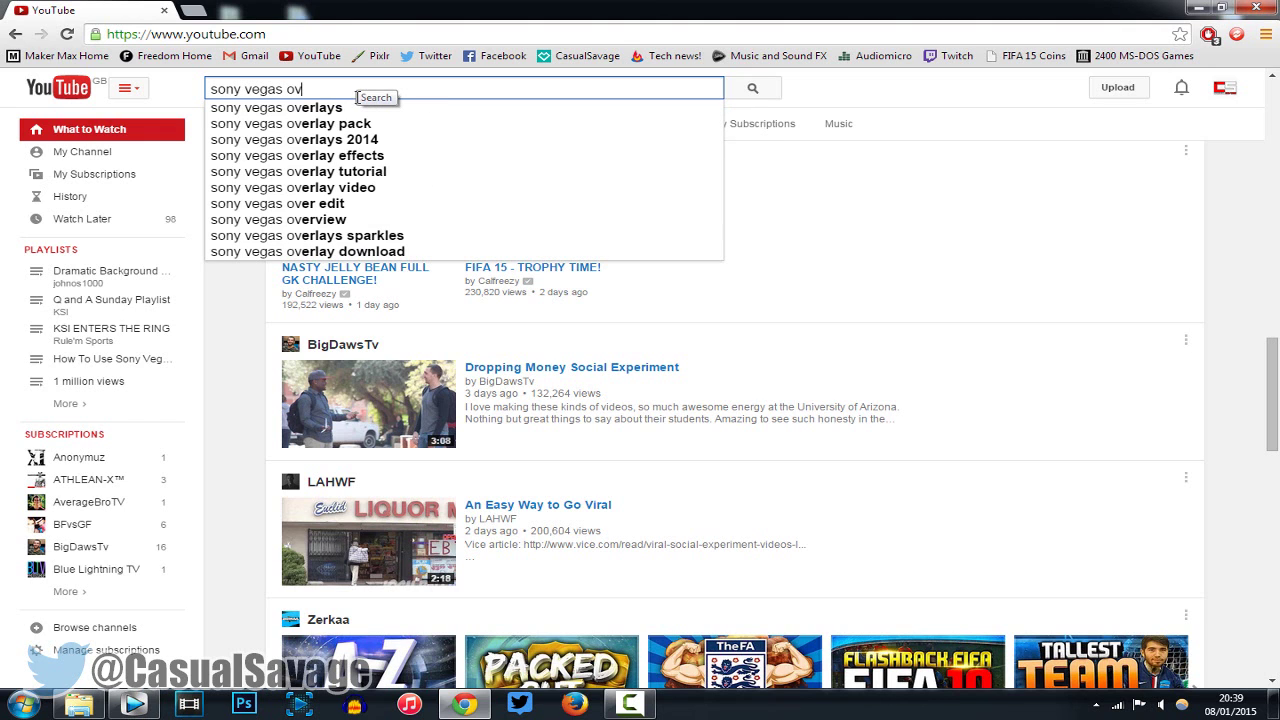
{"action": "type", "text": "erlay pack"}
{"action": "key", "text": "Return"}
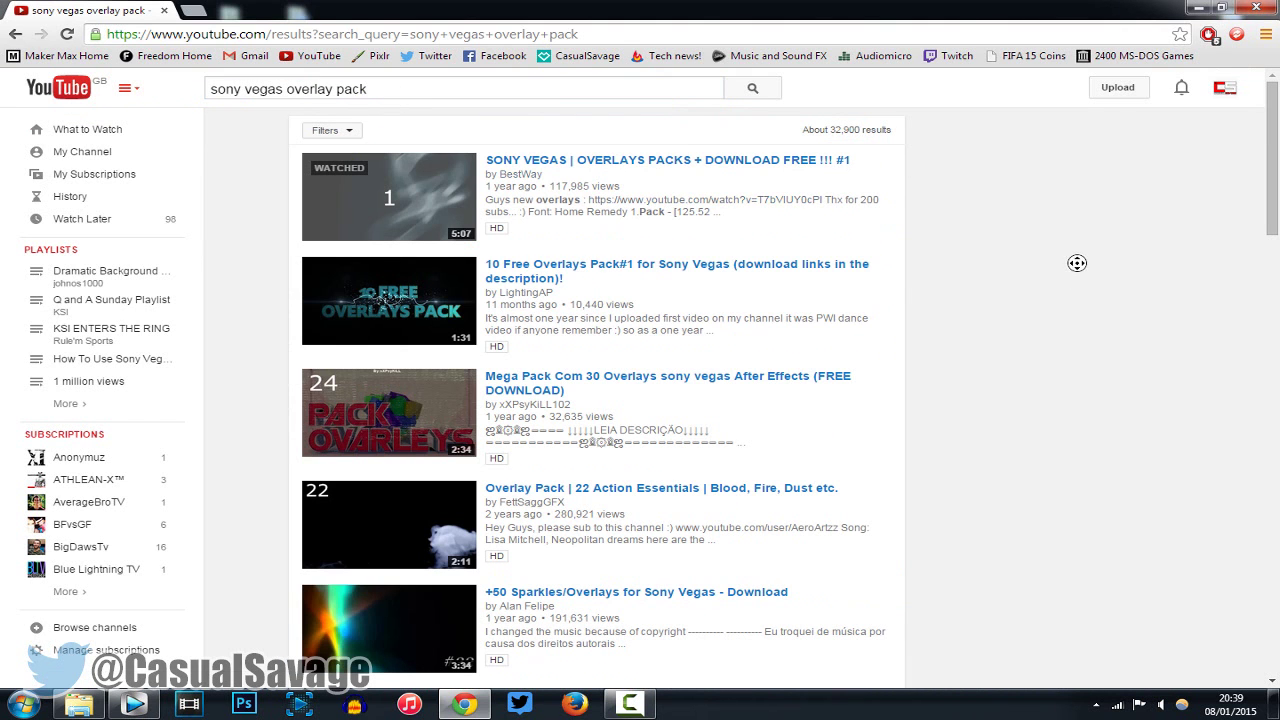
Browse the YouTube search results for free overlay packs with download links
{"action": "scroll", "coordinate": [1076, 280], "scroll_direction": "down", "scroll_amount": 1}
{"action": "scroll", "coordinate": [1010, 355], "scroll_direction": "up", "scroll_amount": 1}
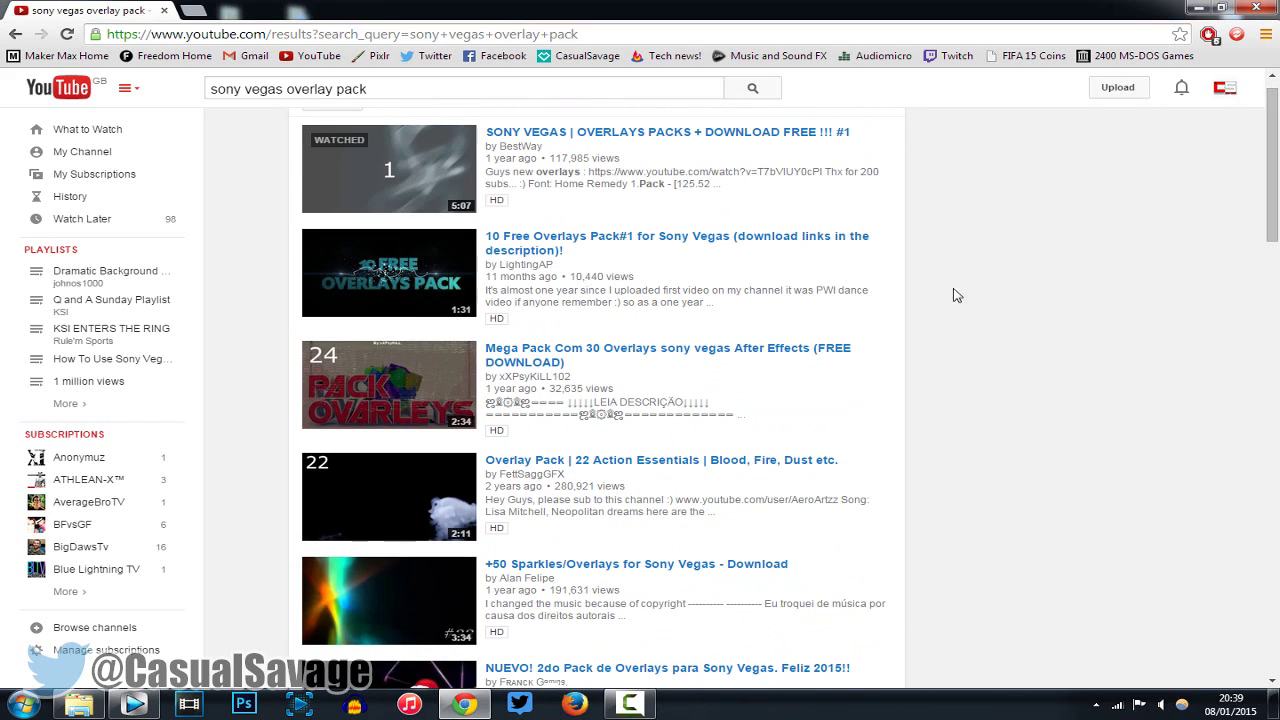
{"action": "scroll", "coordinate": [904, 249], "scroll_direction": "down", "scroll_amount": 1}
{"action": "left_click", "coordinate": [678, 213]}
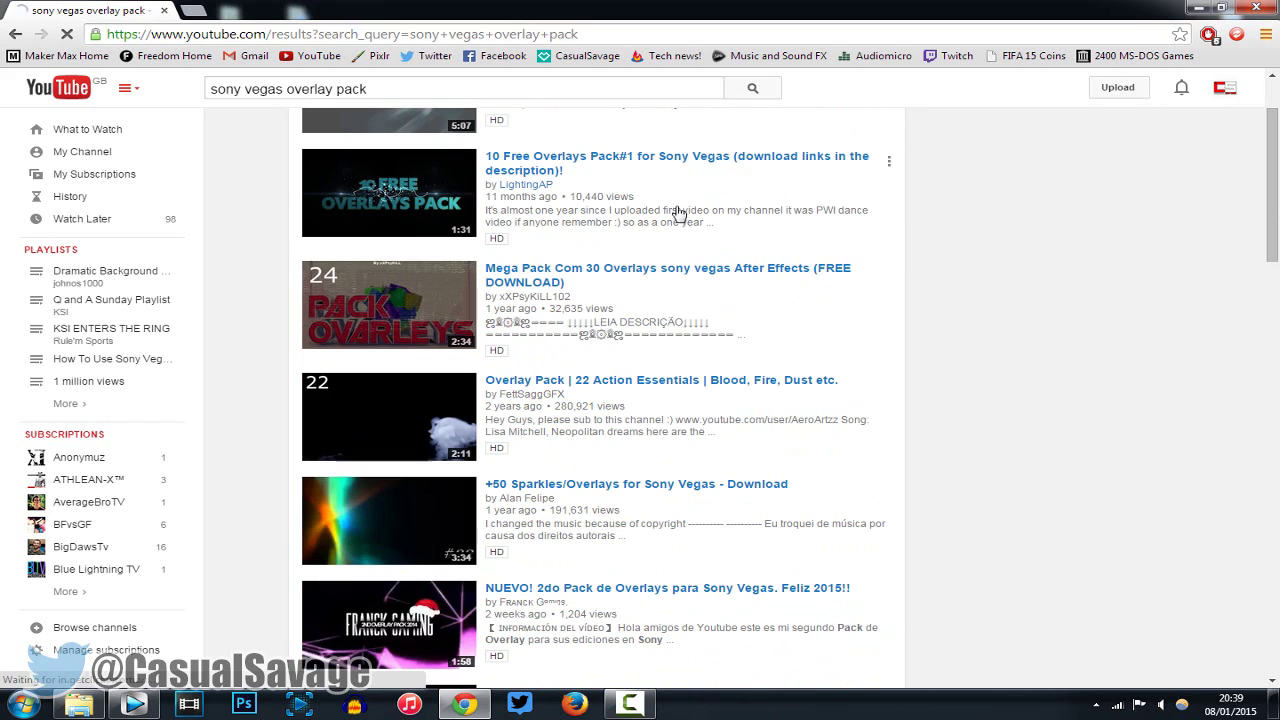
{"action": "scroll", "coordinate": [673, 238], "scroll_direction": "down", "scroll_amount": 3}
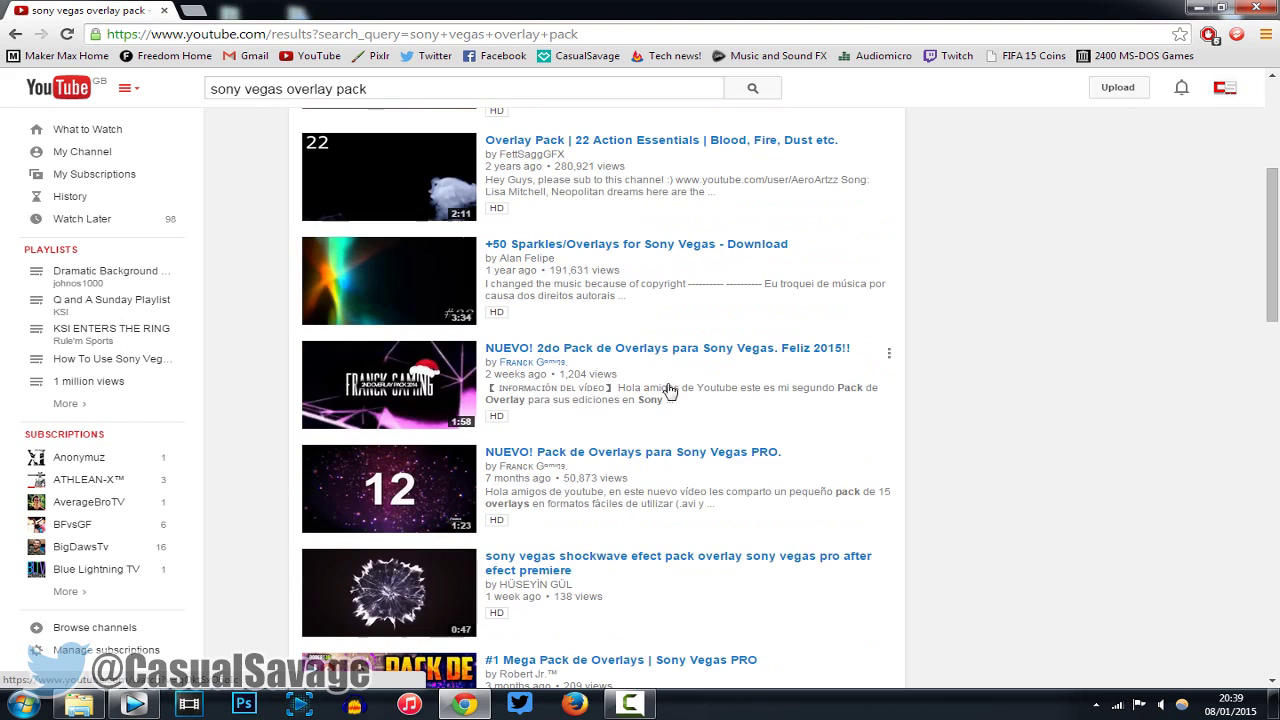
{"action": "scroll", "coordinate": [657, 500], "scroll_direction": "down", "scroll_amount": 1}
{"action": "scroll", "coordinate": [657, 500], "scroll_direction": "down", "scroll_amount": 1}
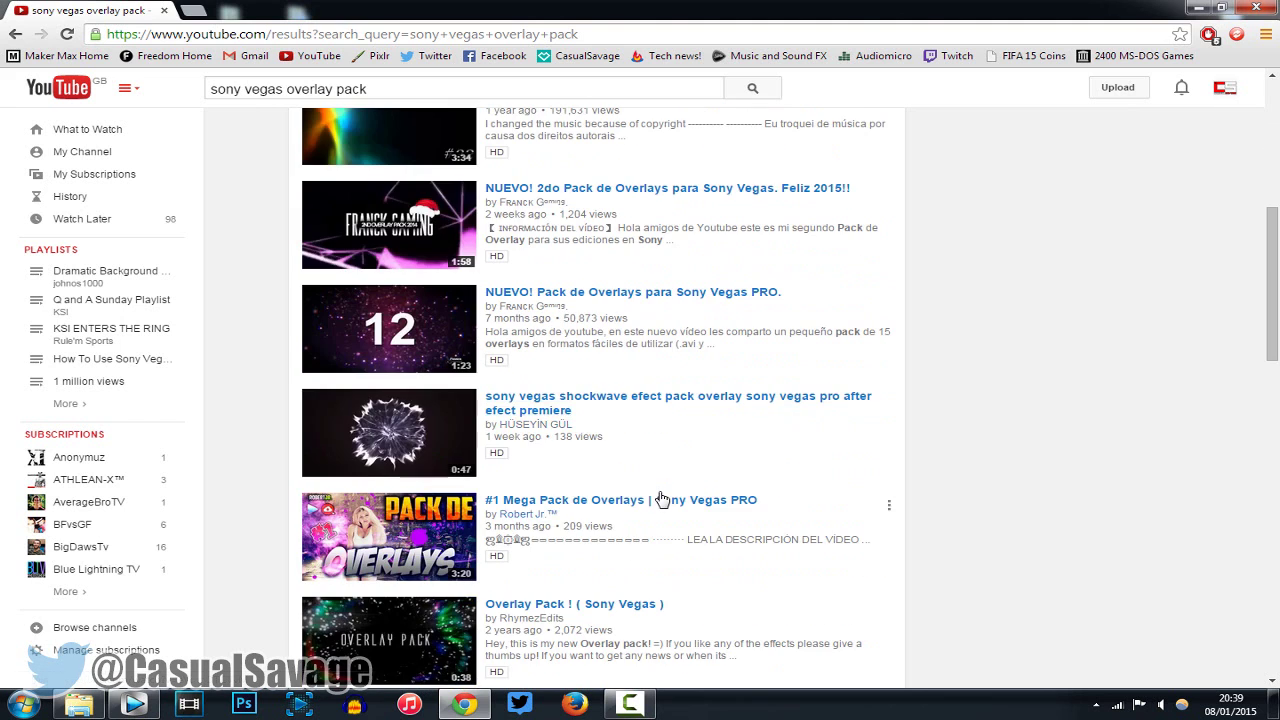
{"action": "scroll", "coordinate": [660, 497], "scroll_direction": "up", "scroll_amount": 2}
{"action": "scroll", "coordinate": [660, 497], "scroll_direction": "up", "scroll_amount": 2}
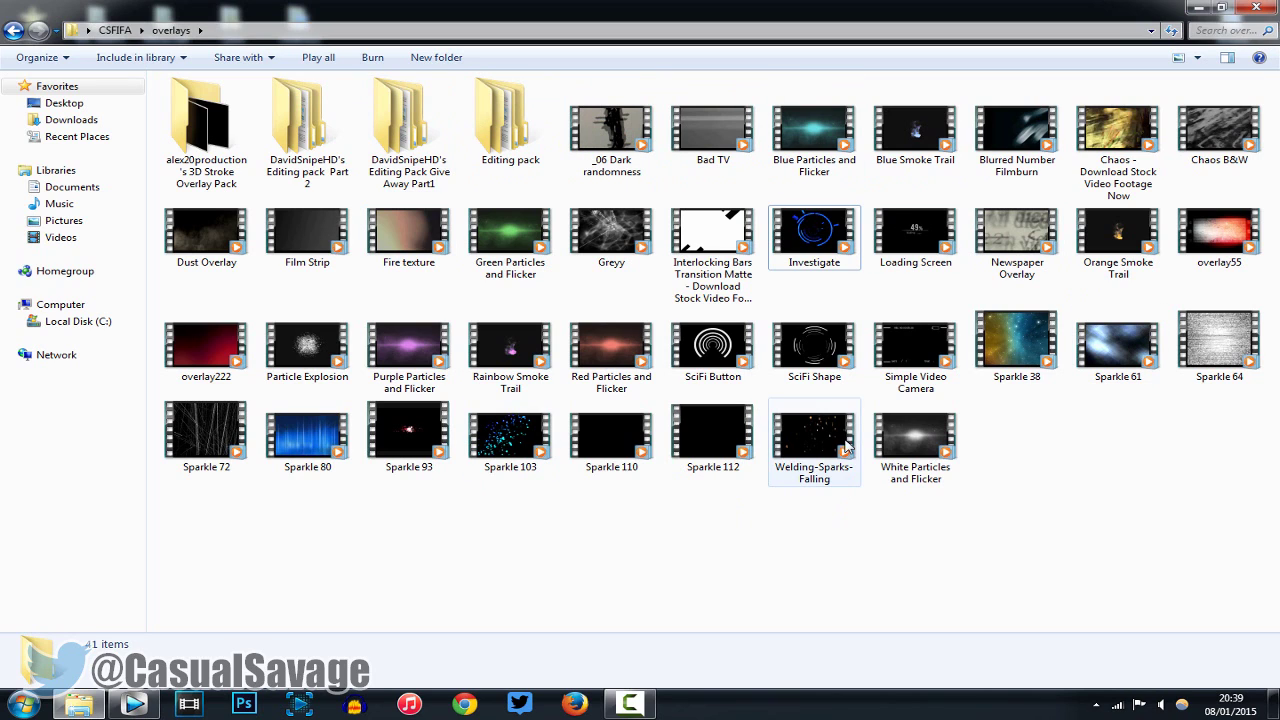
Look over the downloaded editing pack folders in the CSFIFA overlays folder
{"action": "left_click", "coordinate": [180, 118]}
{"action": "left_click", "coordinate": [296, 128]}
{"action": "left_click", "coordinate": [396, 130]}
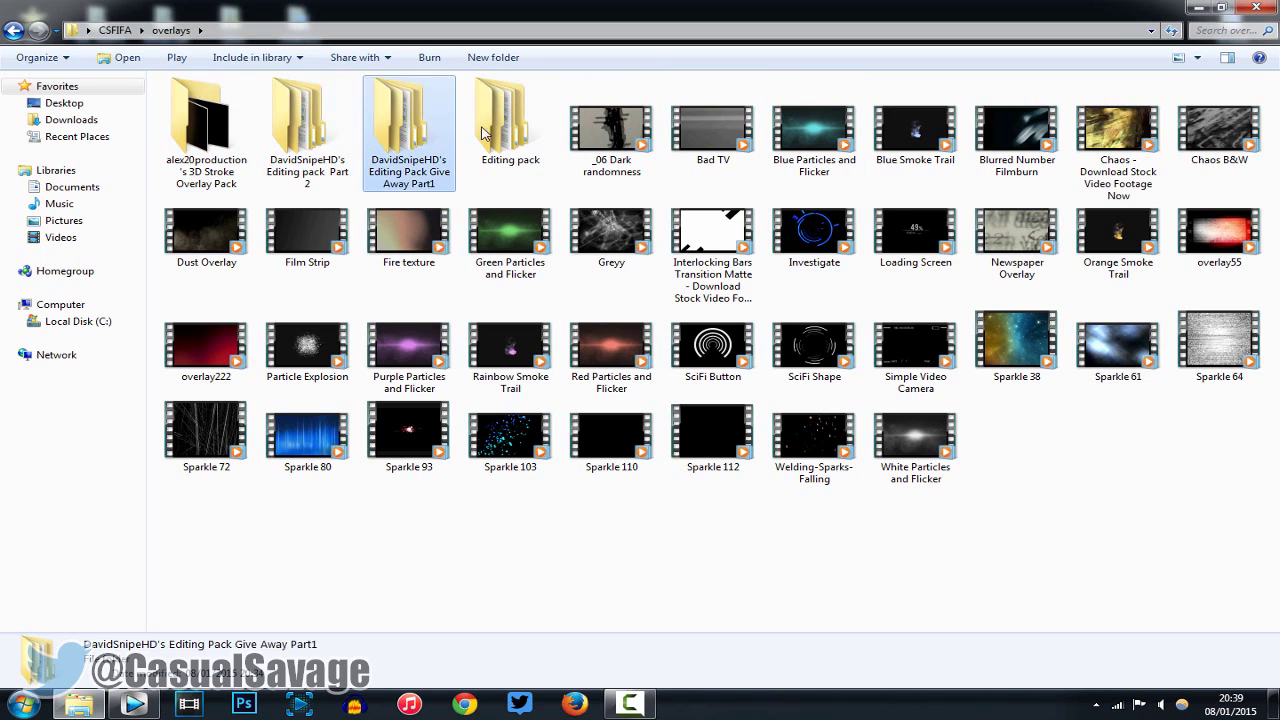
{"action": "key", "text": "Right"}
Switch to Vegas Pro and place the timeline cursor at the start of the gameplay clip
{"action": "key", "text": "alt+Tab"}
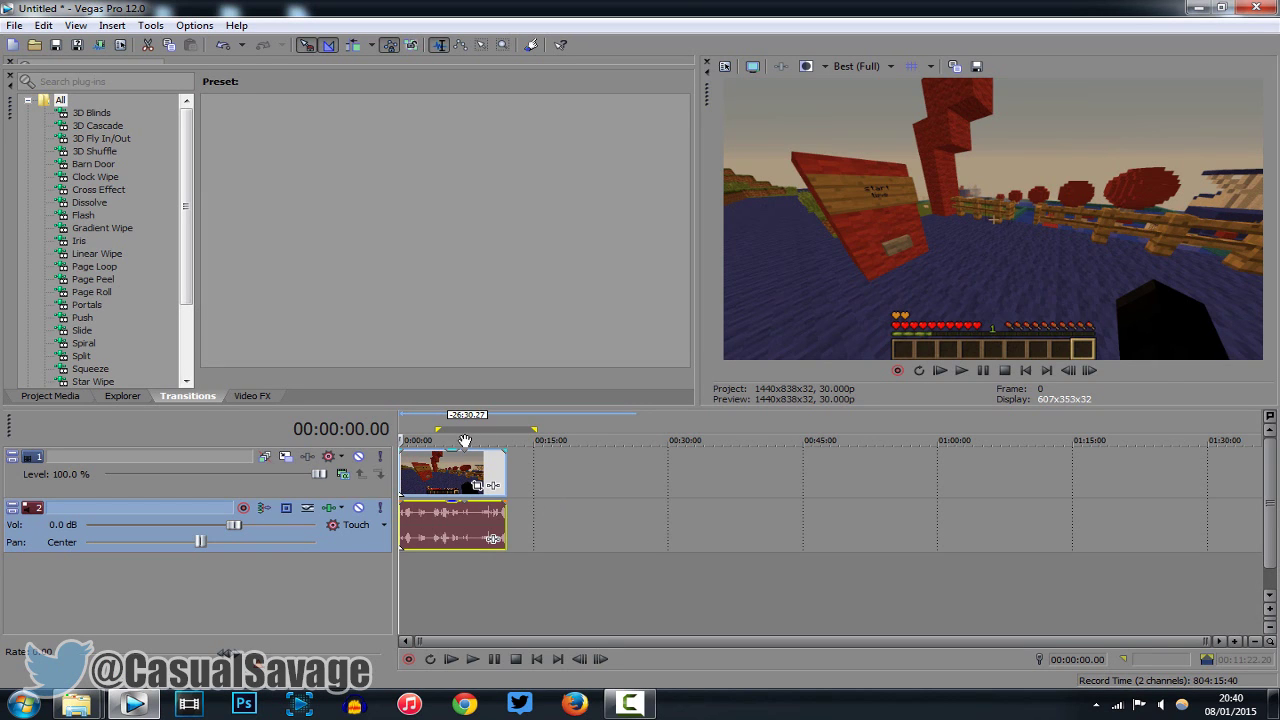
{"action": "left_click", "coordinate": [433, 479]}
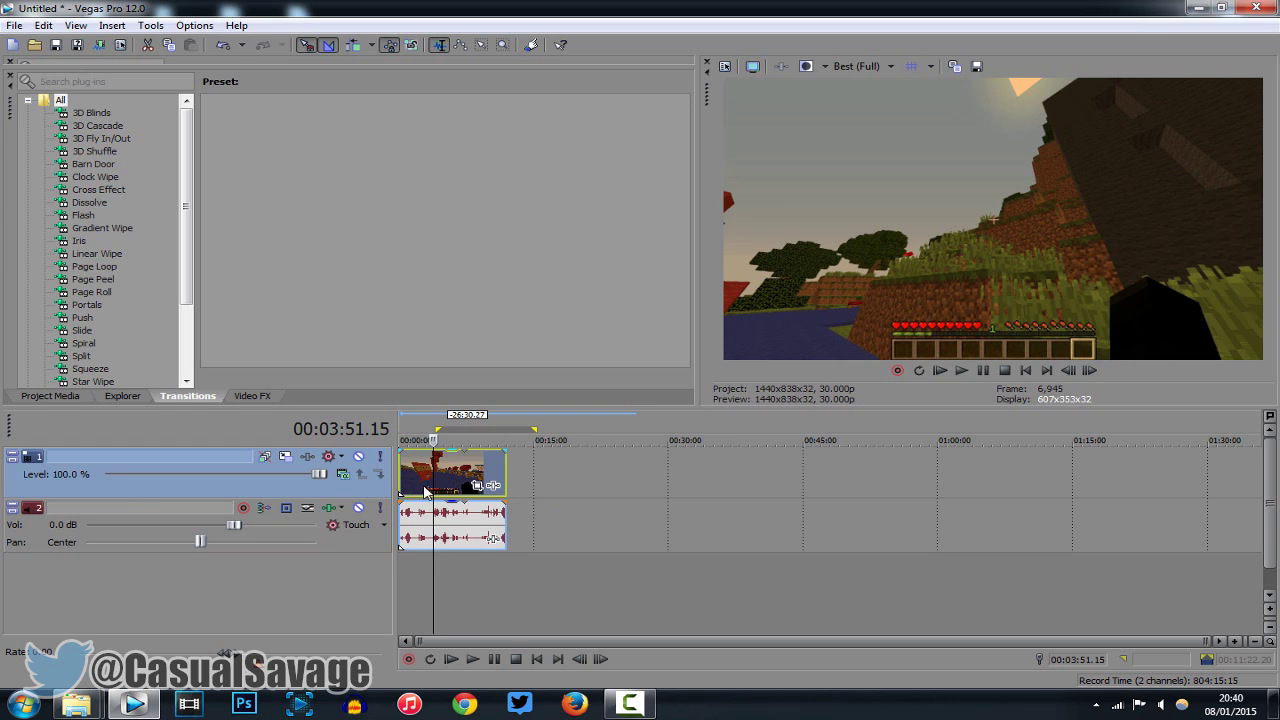
{"action": "left_click", "coordinate": [404, 480]}
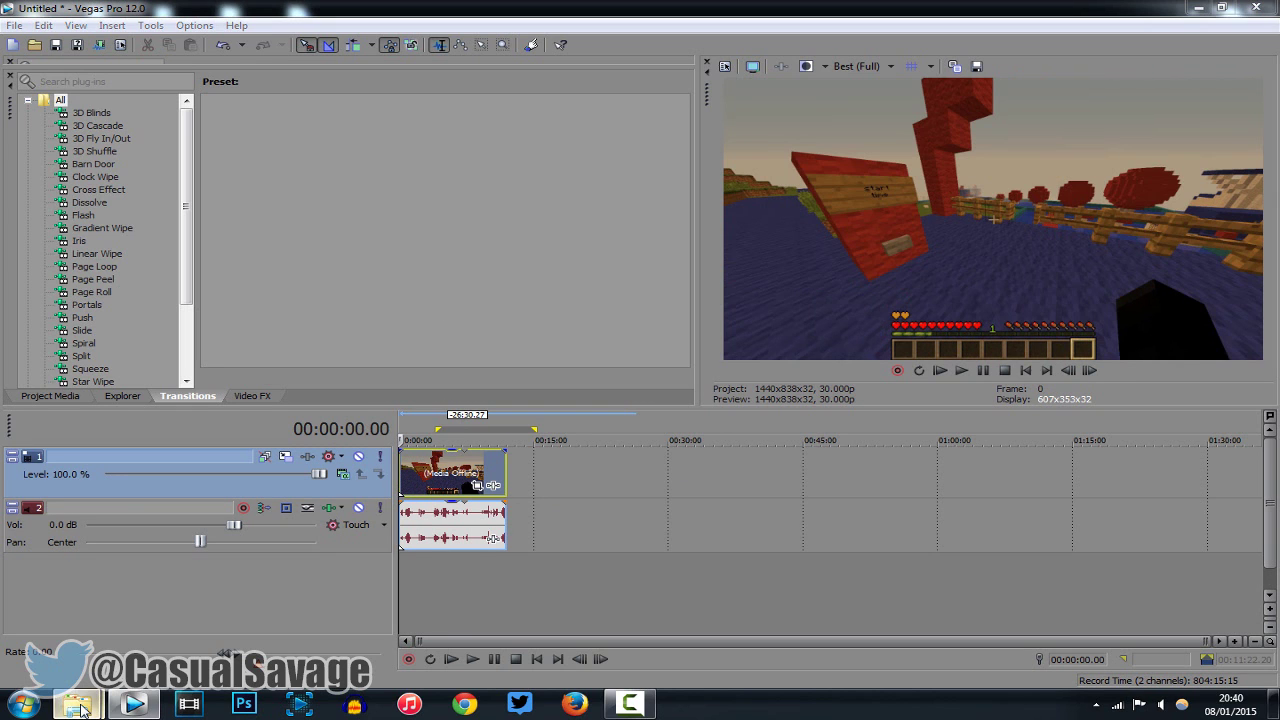
Add the Dust Overlay video from the overlays folder to the start of the Vegas Pro timeline, on a new track above the gameplay
{"action": "mouse_move", "coordinate": [76, 705]}
{"action": "left_click", "coordinate": [110, 630]}
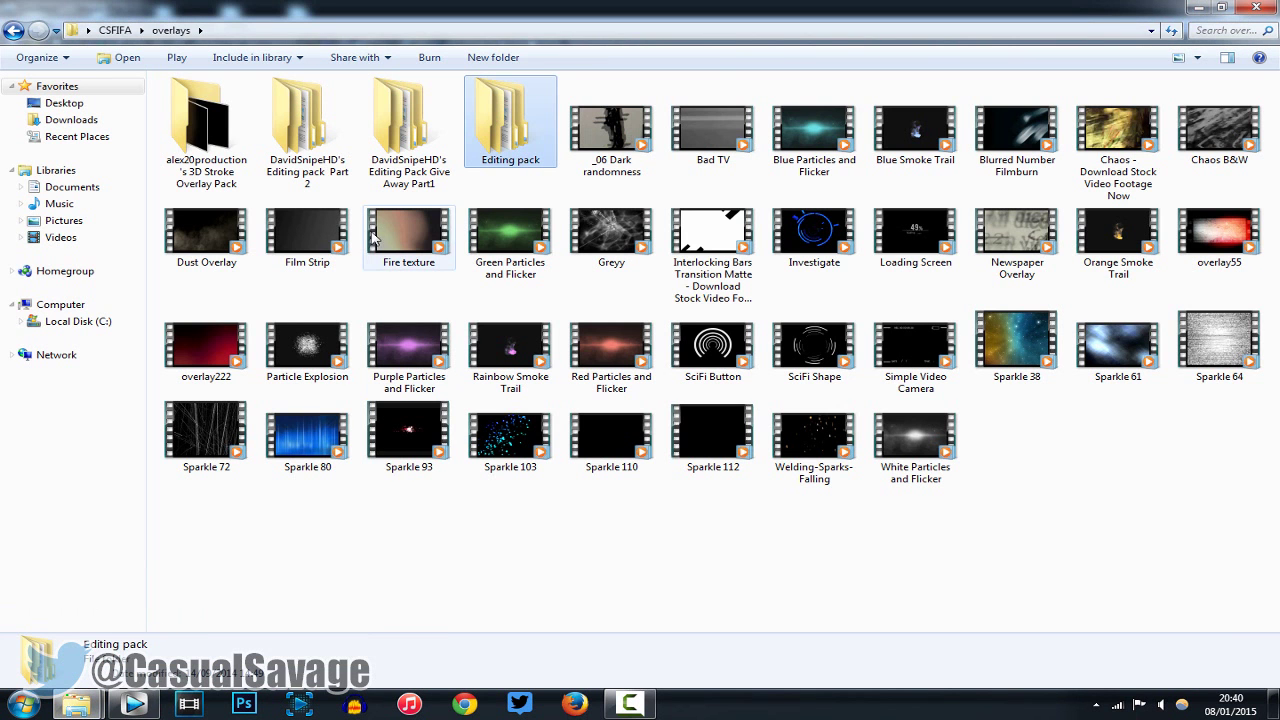
{"action": "left_click", "coordinate": [1038, 462]}
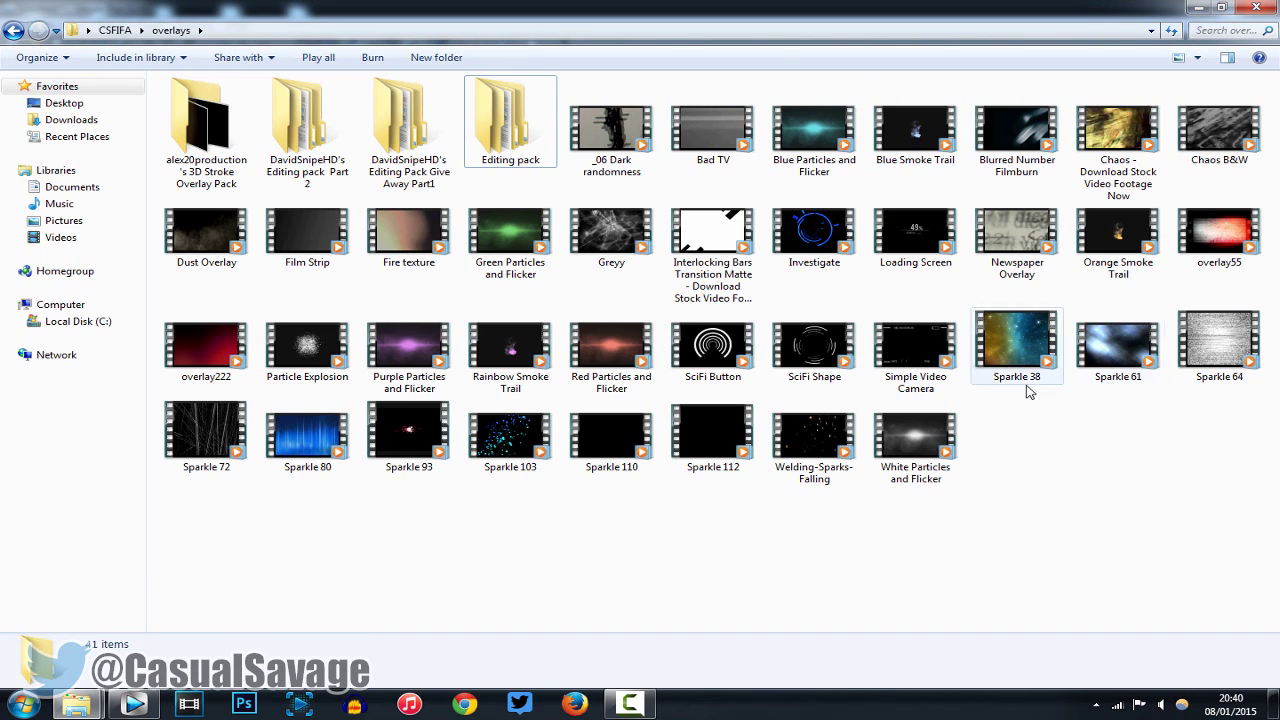
{"action": "left_click", "coordinate": [186, 220]}
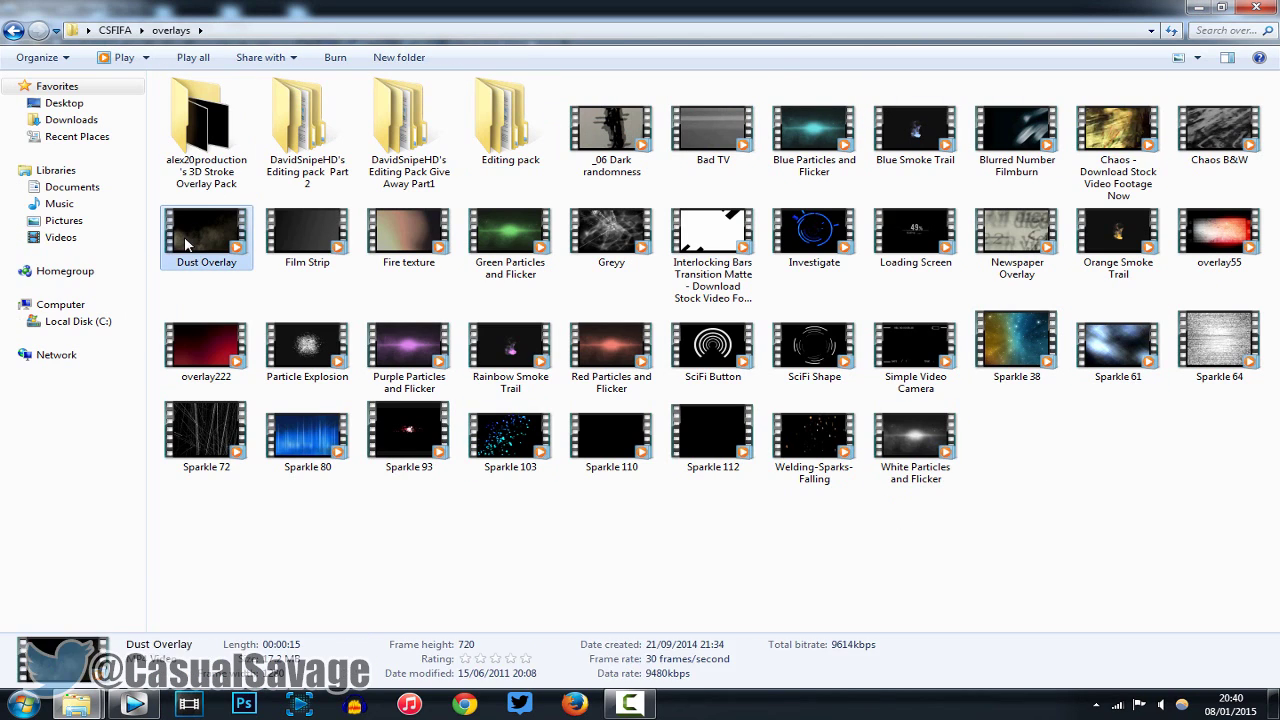
{"action": "left_click_drag", "start_coordinate": [186, 220], "coordinate": [144, 674]}
{"action": "left_click_drag", "start_coordinate": [140, 612], "coordinate": [256, 645]}
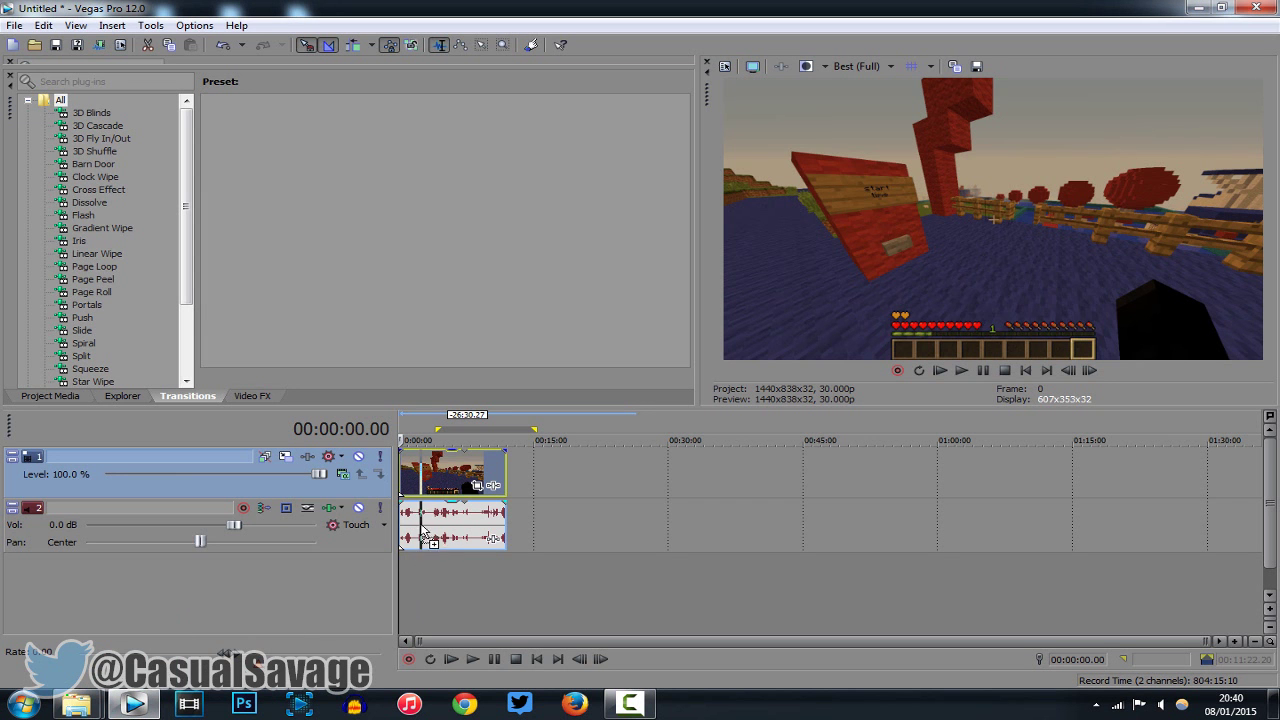
{"action": "left_click_drag", "start_coordinate": [418, 447], "coordinate": [416, 447]}
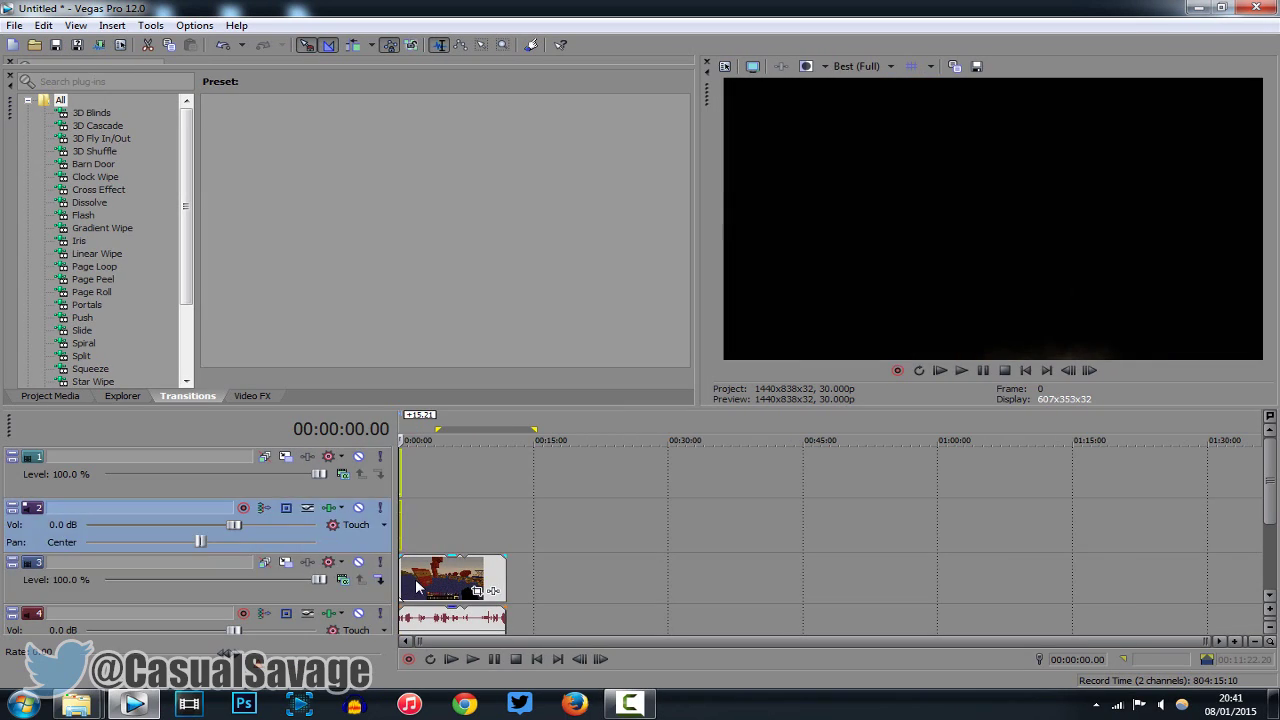
Delete the dust overlay's audio event and remove its empty audio track
{"action": "scroll", "coordinate": [414, 587], "scroll_direction": "up", "scroll_amount": 6}
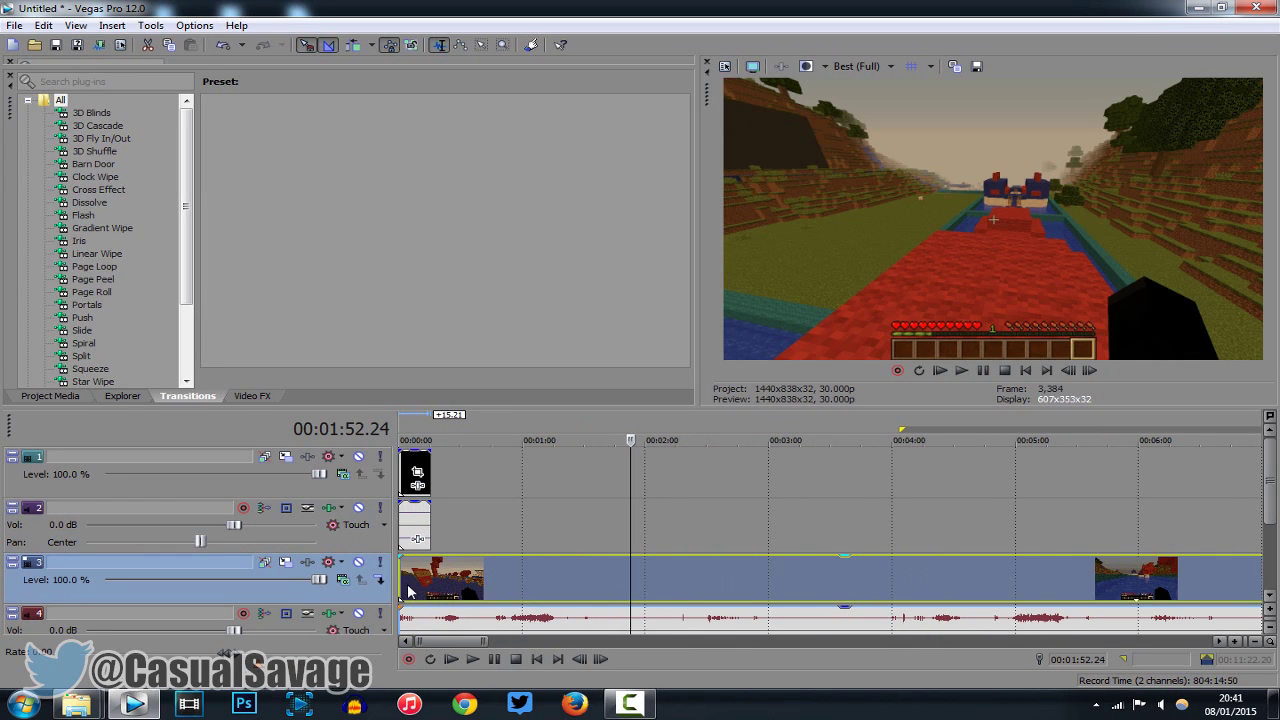
{"action": "left_click", "coordinate": [403, 586]}
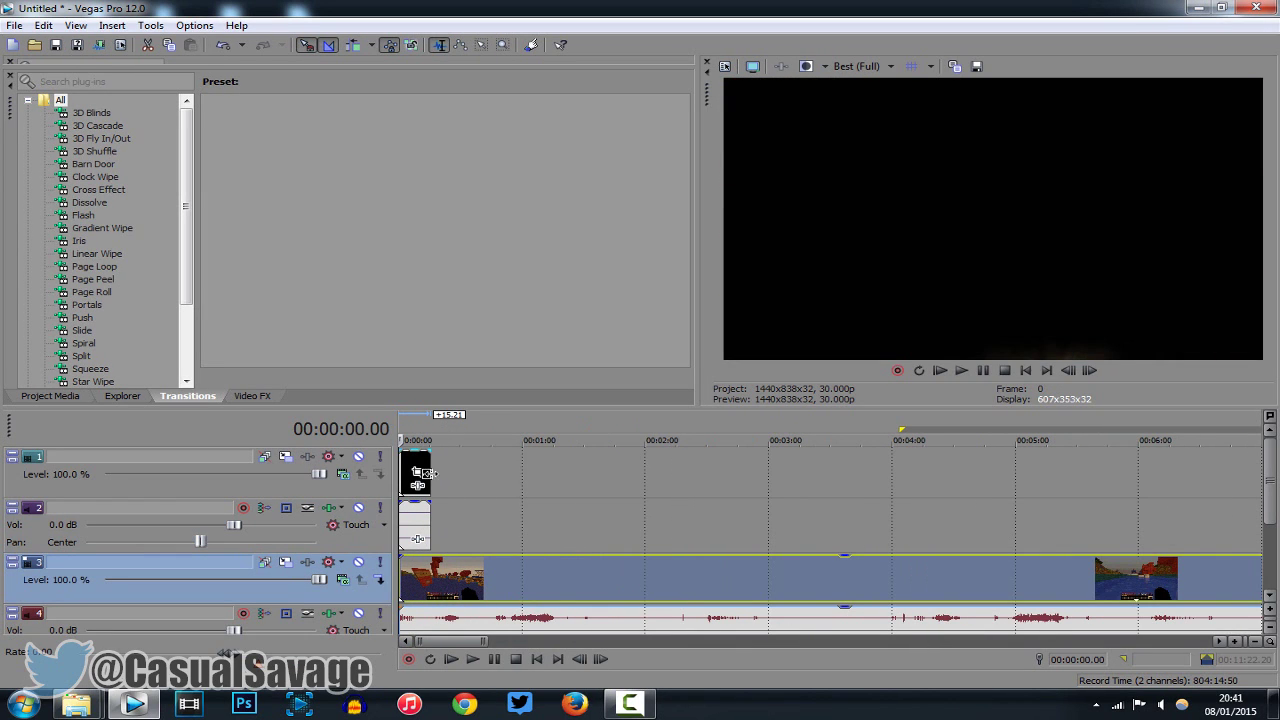
{"action": "left_click", "coordinate": [419, 524]}
{"action": "scroll", "coordinate": [420, 566], "scroll_direction": "up", "scroll_amount": 2}
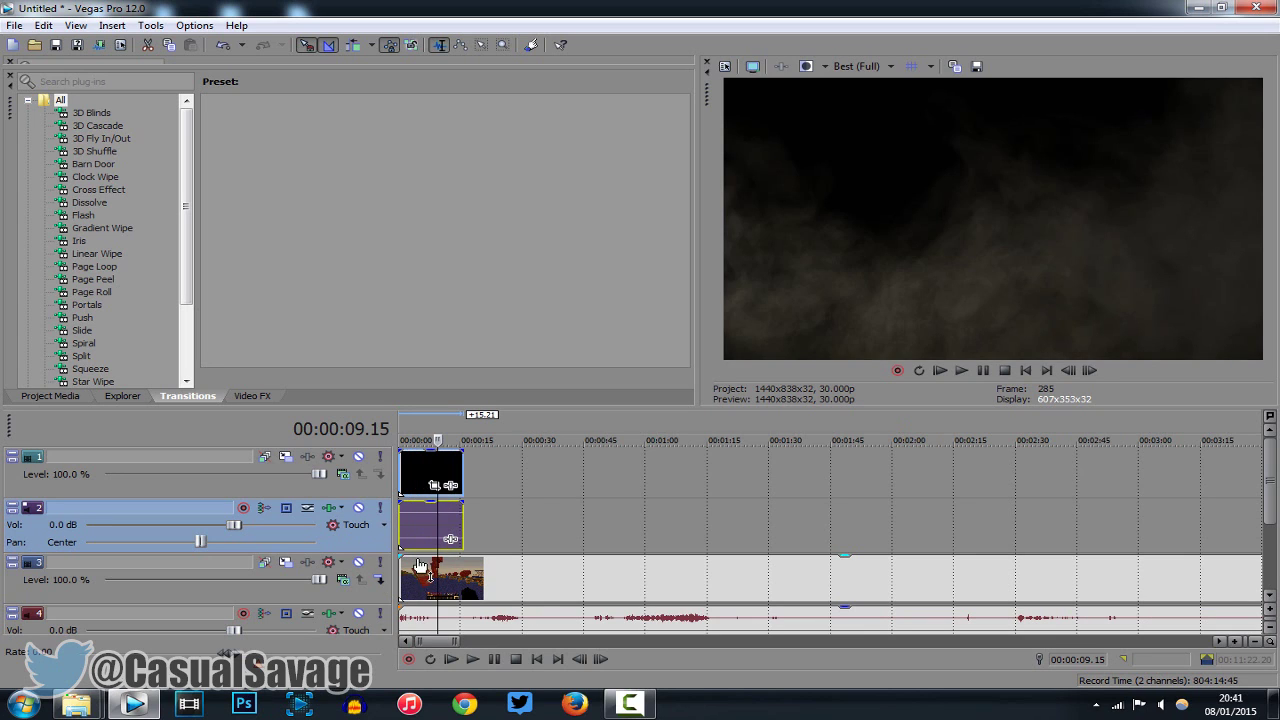
{"action": "left_click", "coordinate": [427, 514]}
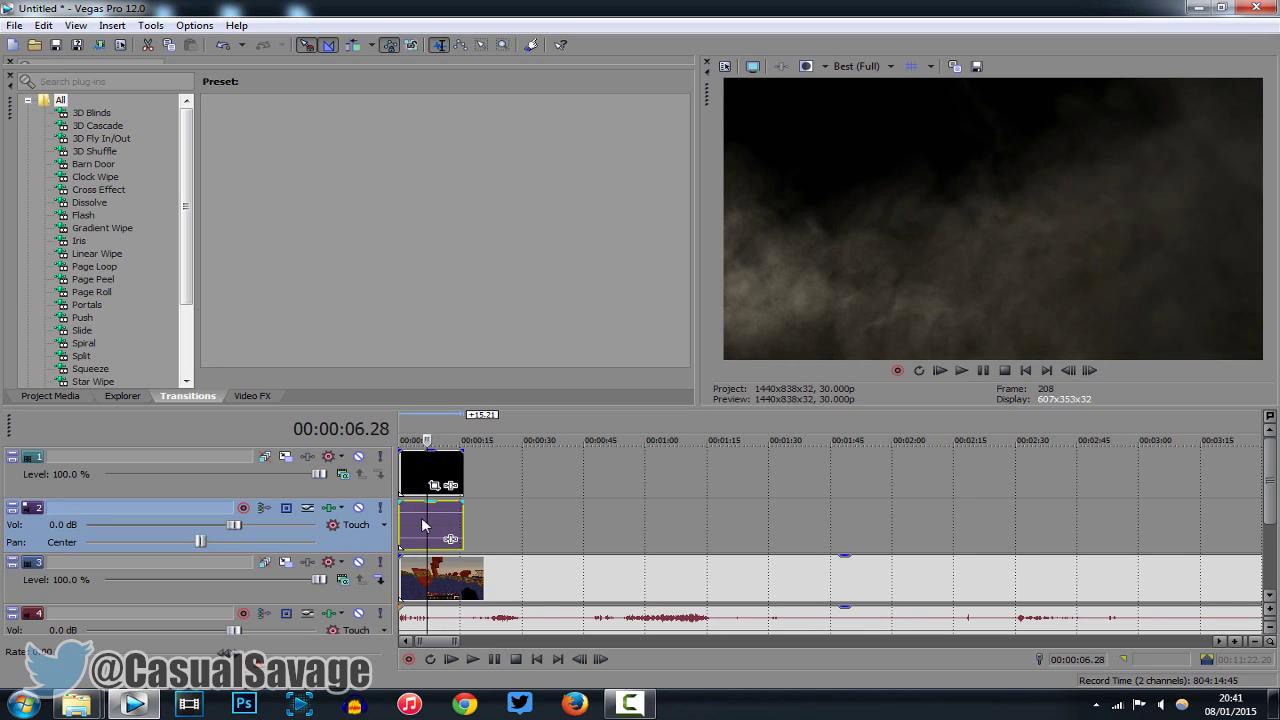
{"action": "key", "text": "Delete"}
{"action": "right_click", "coordinate": [367, 553]}
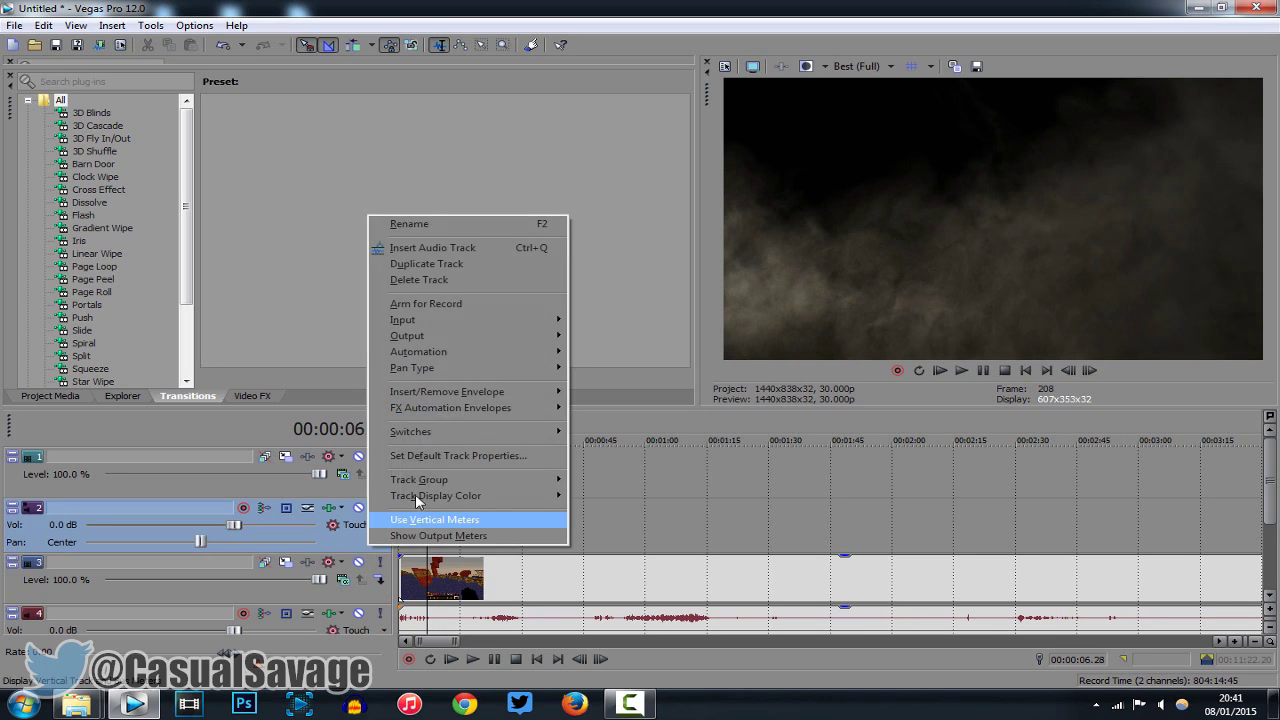
{"action": "left_click", "coordinate": [430, 280]}
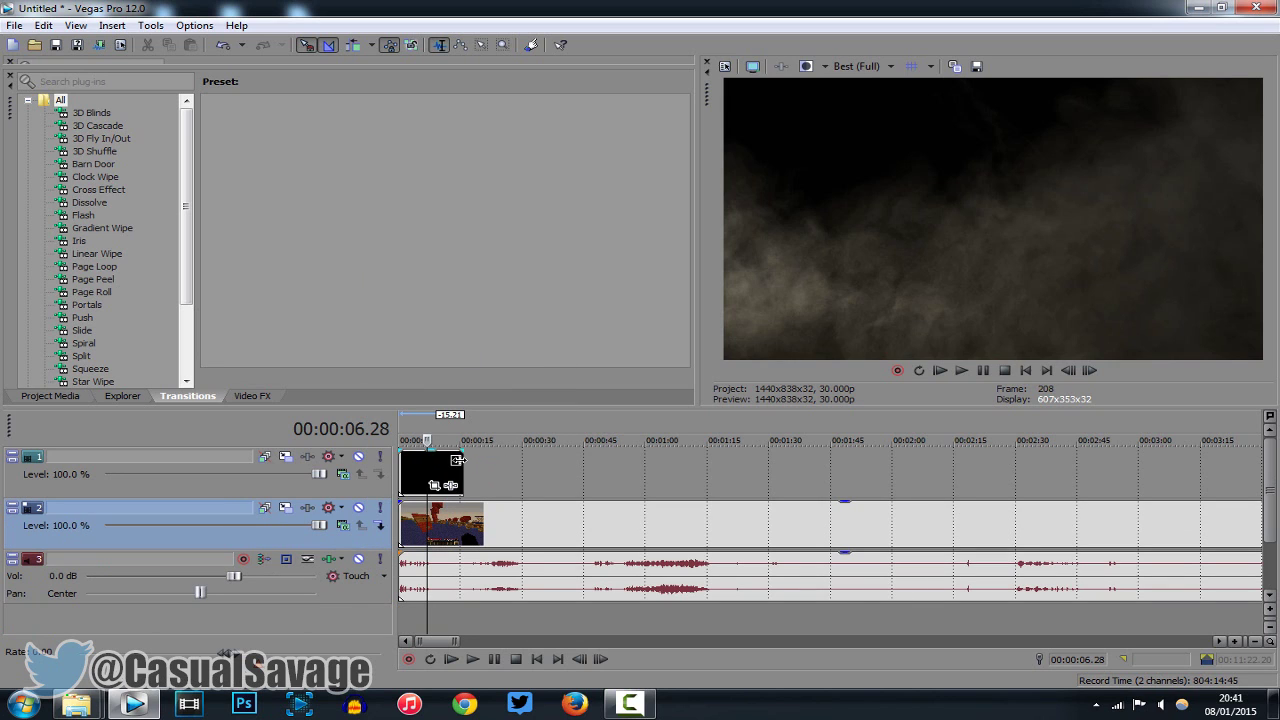
Preview the dust overlay by scrubbing through it, and set its track's compositing mode to Add
{"action": "left_click", "coordinate": [423, 463]}
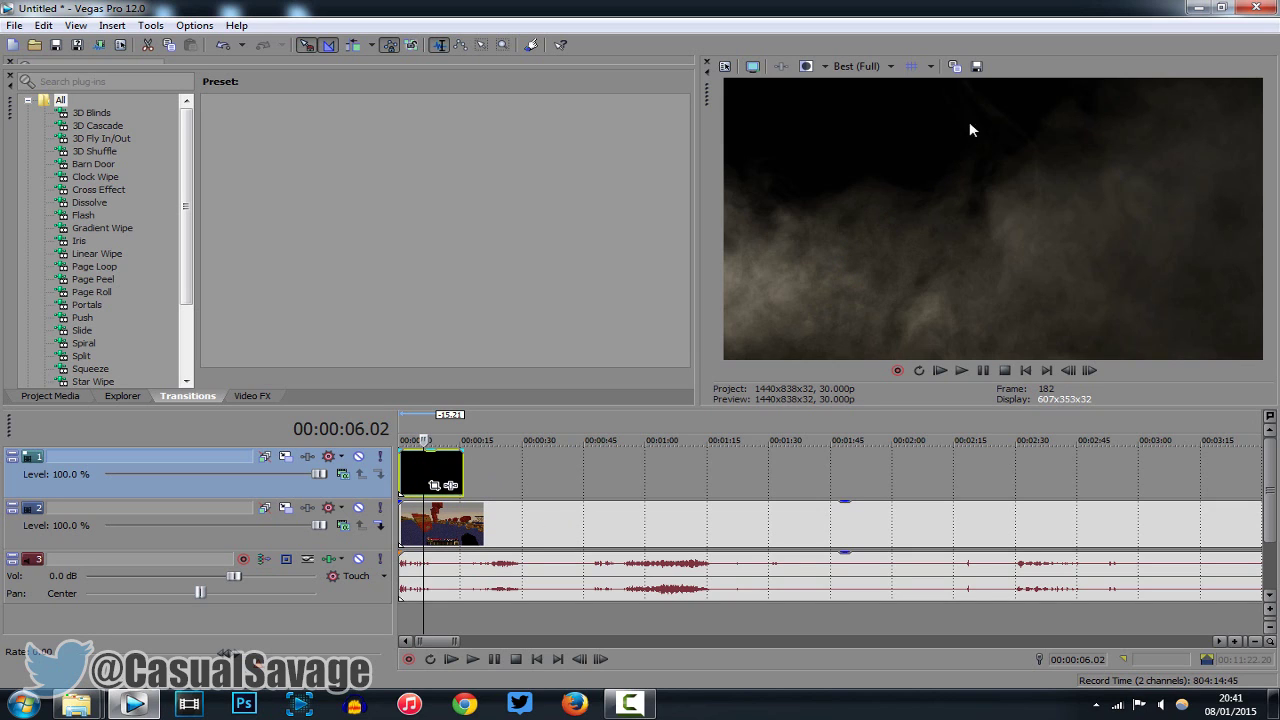
{"action": "left_click", "coordinate": [407, 468]}
{"action": "left_click_drag", "start_coordinate": [407, 435], "coordinate": [435, 475]}
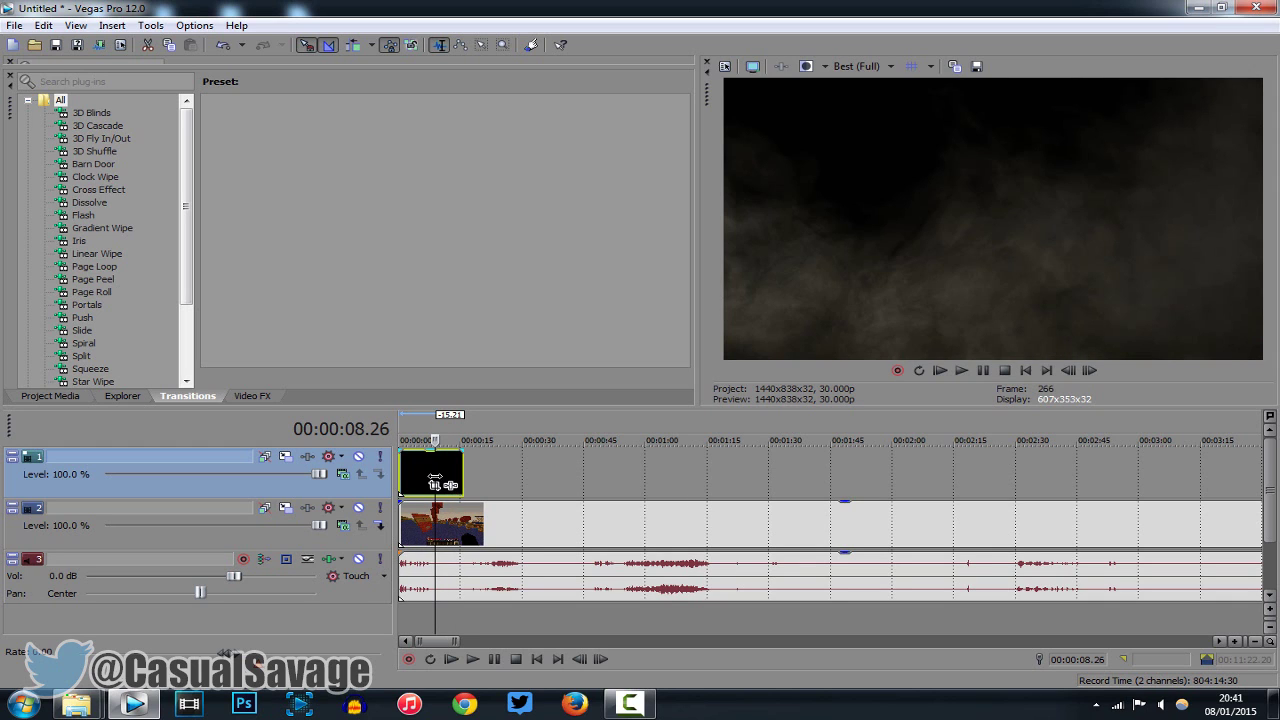
{"action": "left_click_drag", "start_coordinate": [435, 484], "coordinate": [405, 480]}
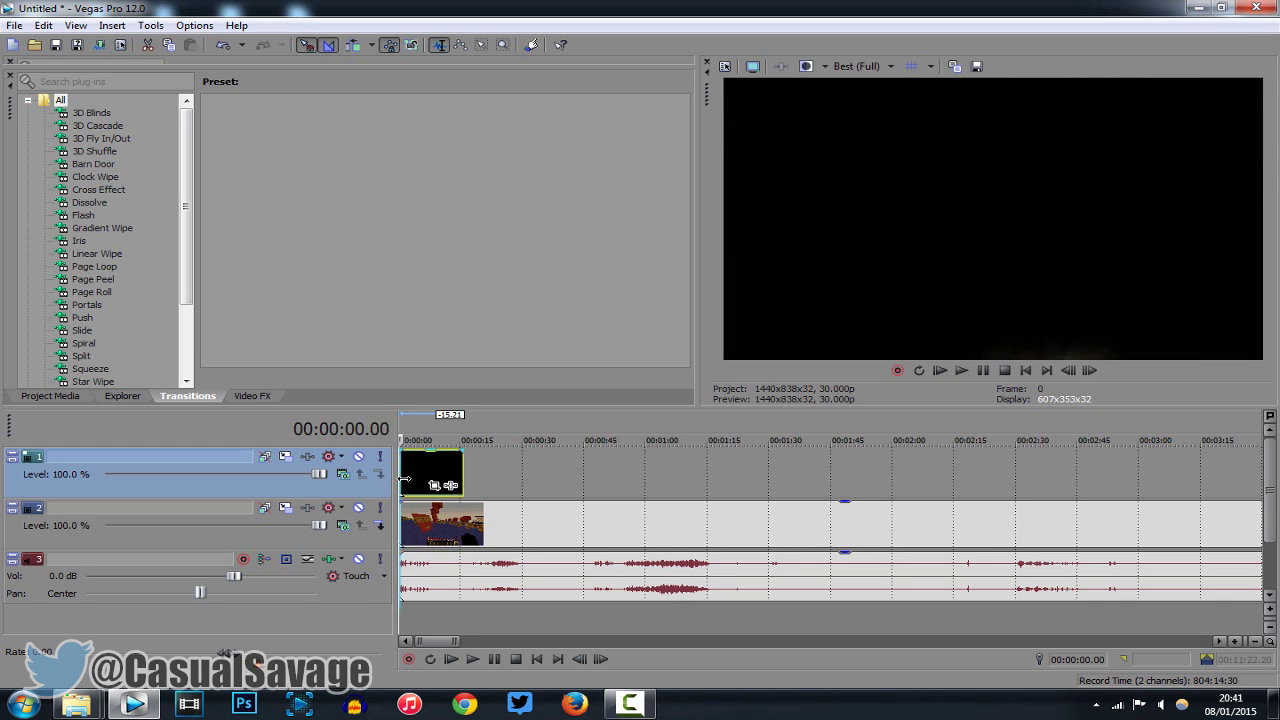
{"action": "left_click", "coordinate": [349, 478]}
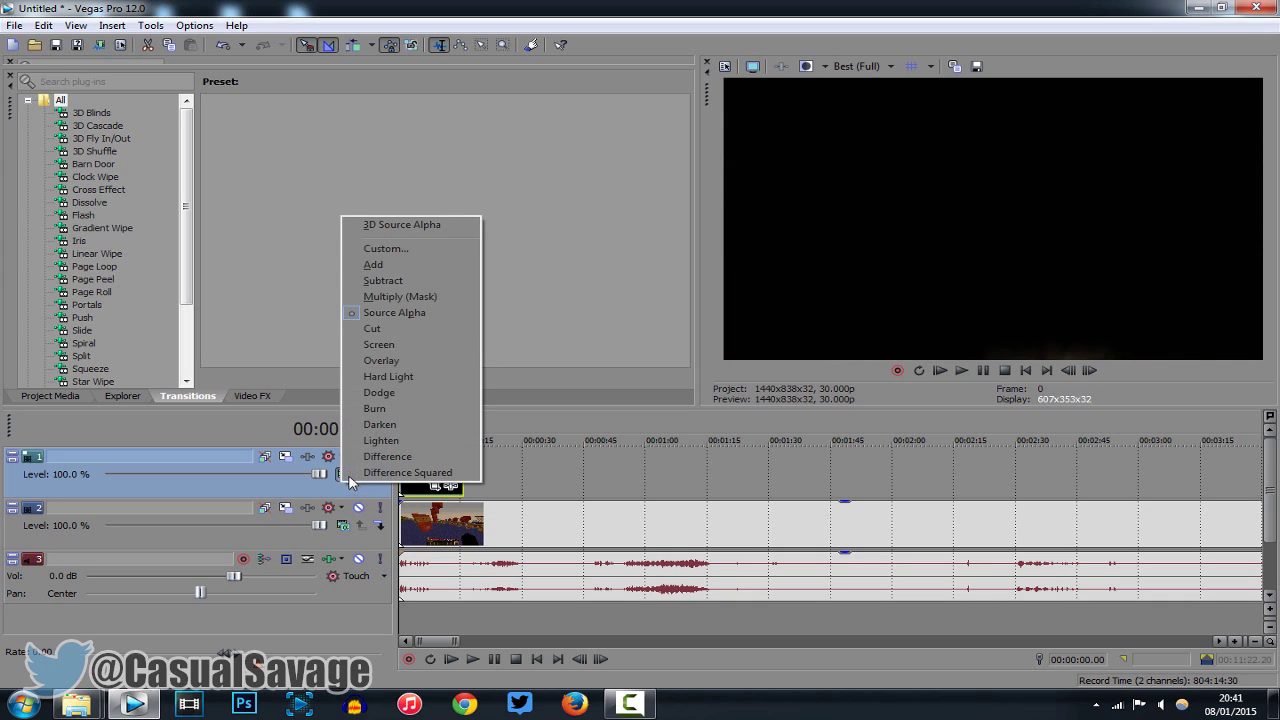
{"action": "left_click", "coordinate": [384, 268]}
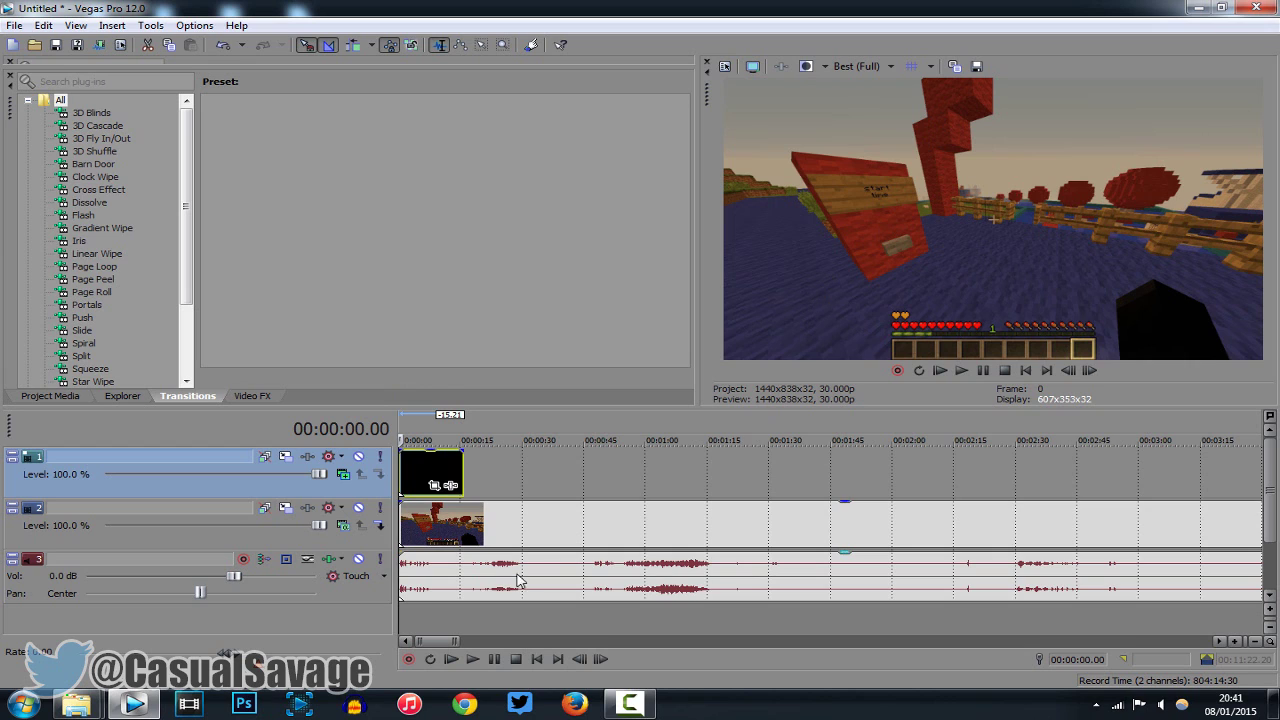
Move the dust overlay event along its track so it starts at about 00:00:03.16
{"action": "scroll", "coordinate": [436, 492], "scroll_direction": "up", "scroll_amount": 3}
{"action": "left_click_drag", "start_coordinate": [443, 483], "coordinate": [469, 486]}
{"action": "left_click", "coordinate": [439, 483]}
{"action": "left_click", "coordinate": [443, 477]}
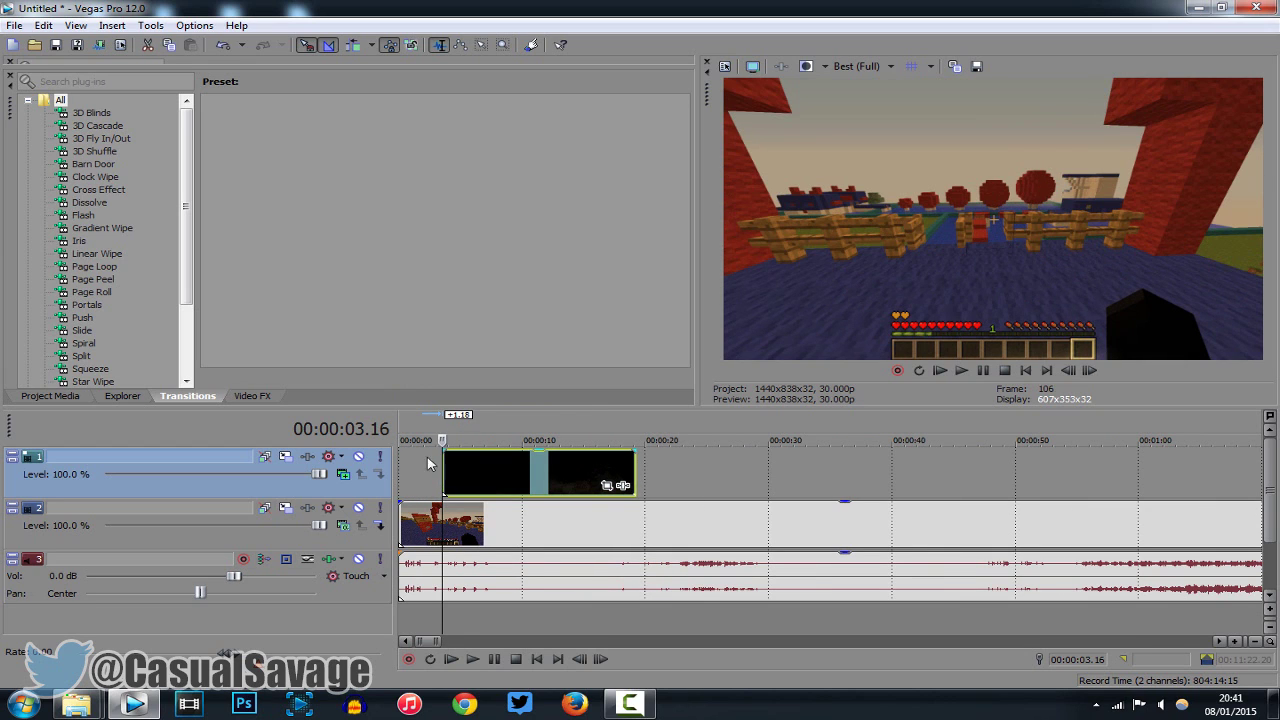
Play the gameplay with the blended dust overlay and check the picture within the overlay and at its end
{"action": "left_click", "coordinate": [941, 370]}
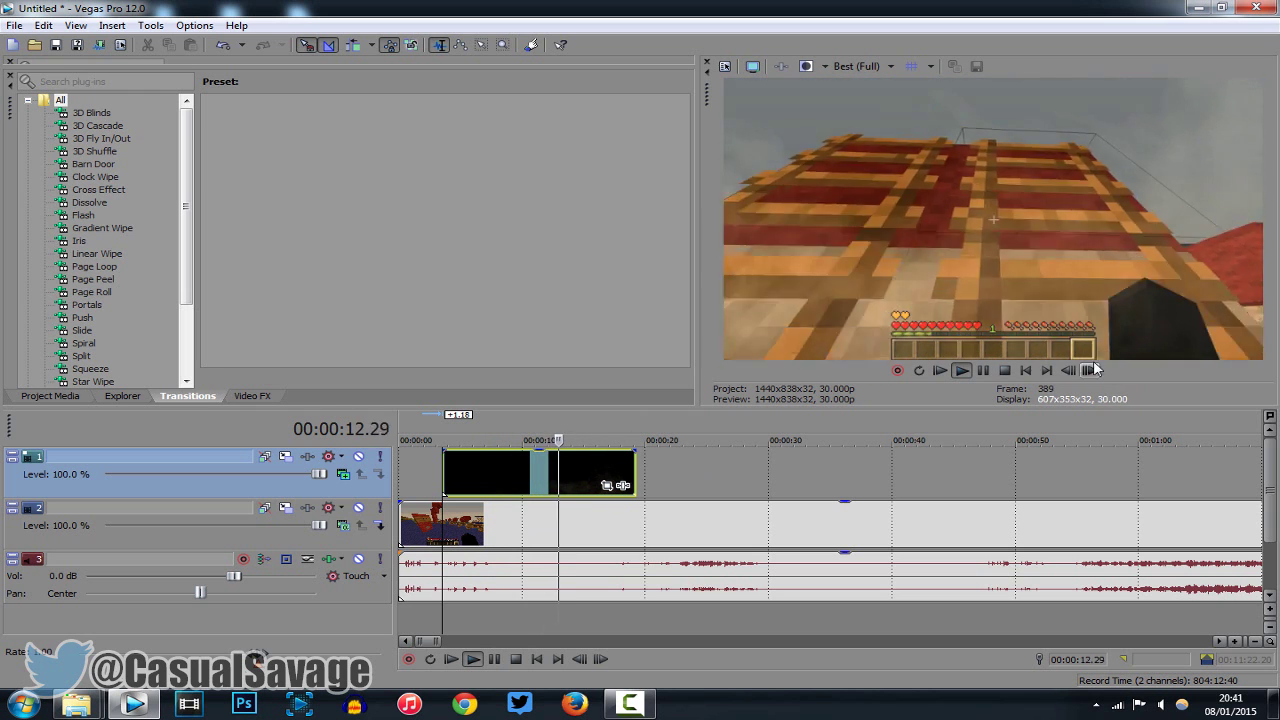
{"action": "left_click", "coordinate": [983, 370]}
{"action": "scroll", "coordinate": [700, 472], "scroll_direction": "down", "scroll_amount": 3}
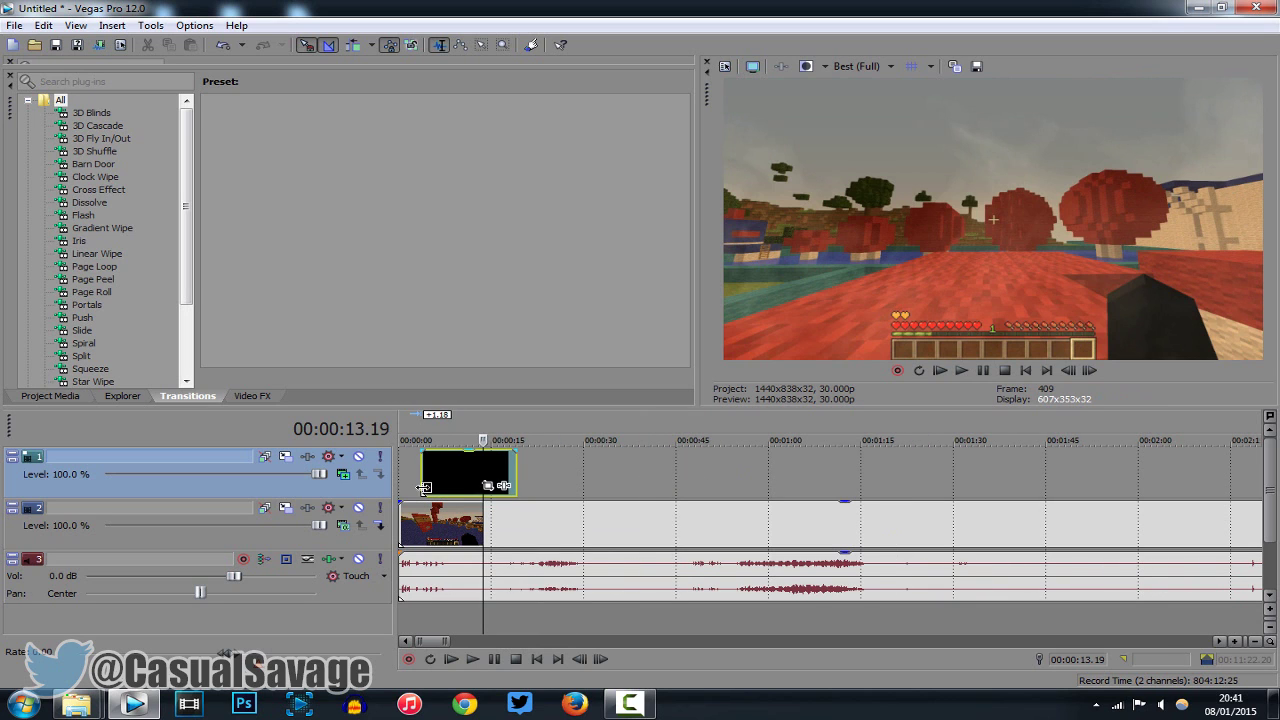
{"action": "left_click", "coordinate": [440, 488]}
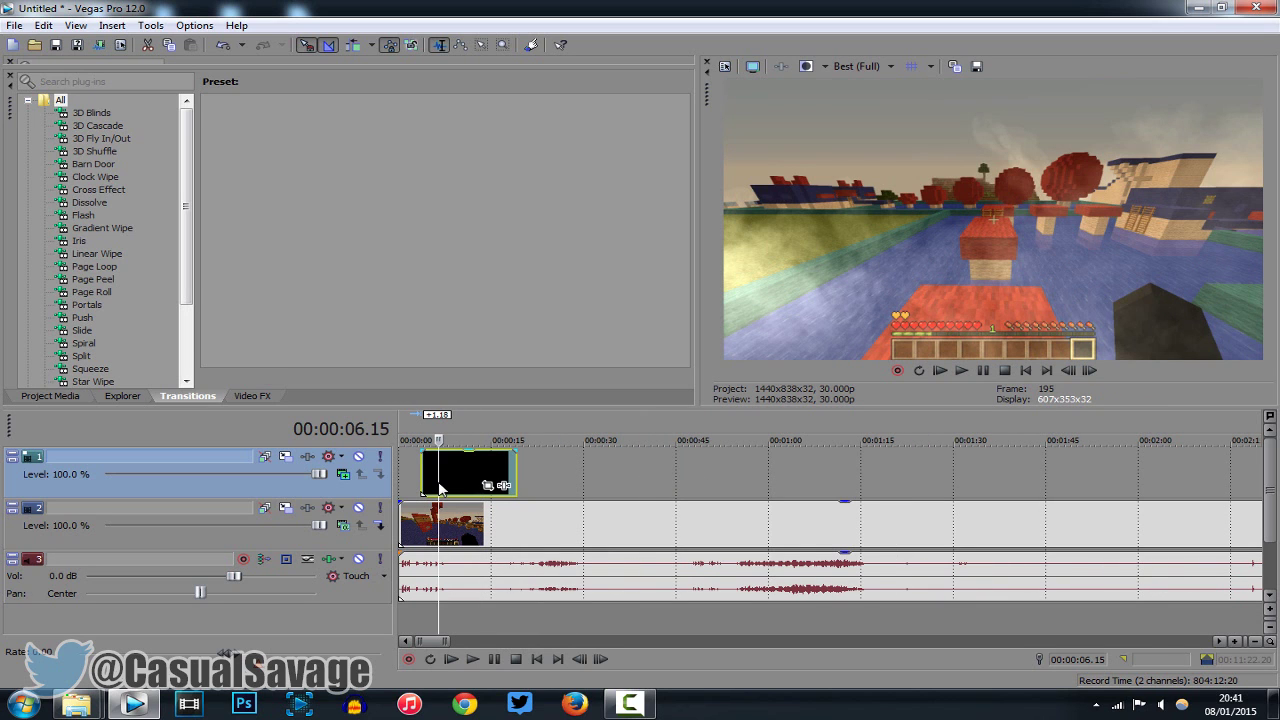
{"action": "left_click", "coordinate": [518, 480]}
{"action": "scroll", "coordinate": [524, 485], "scroll_direction": "down", "scroll_amount": 5}
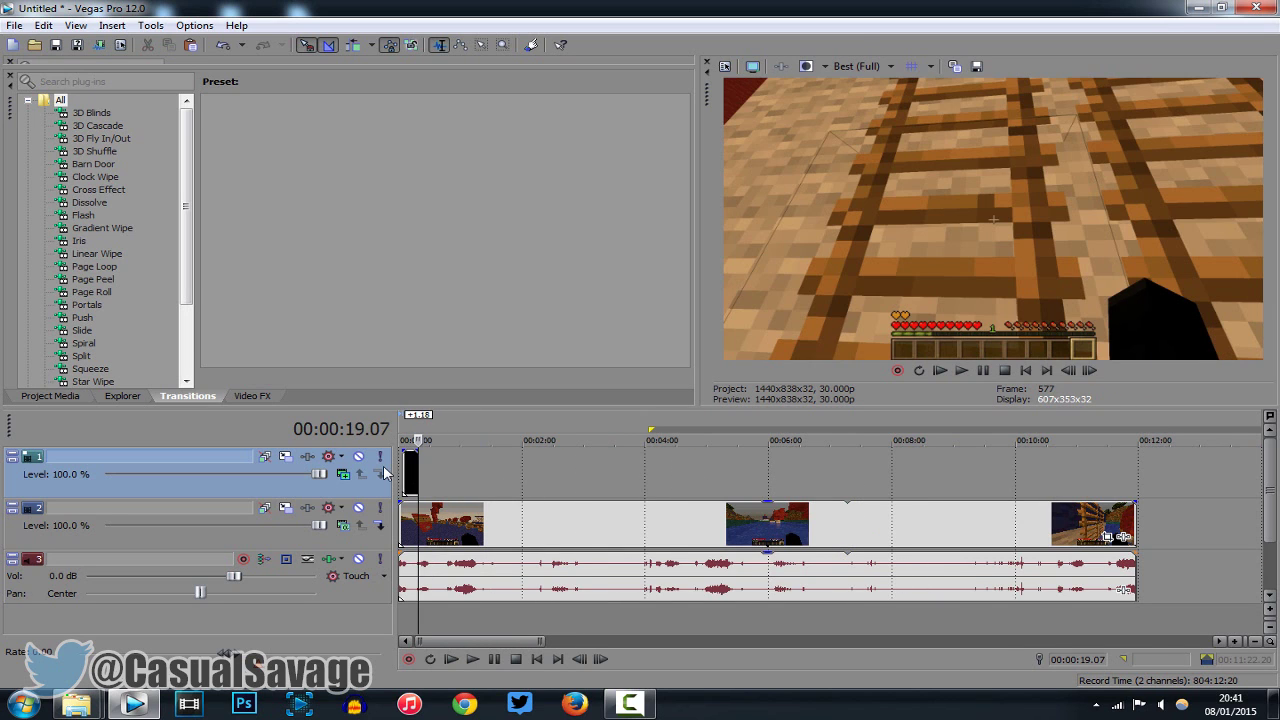
Paste copies of the dust overlay end to end on its track until they cover the full length of the gameplay
{"action": "scroll", "coordinate": [414, 466], "scroll_direction": "up", "scroll_amount": 2}
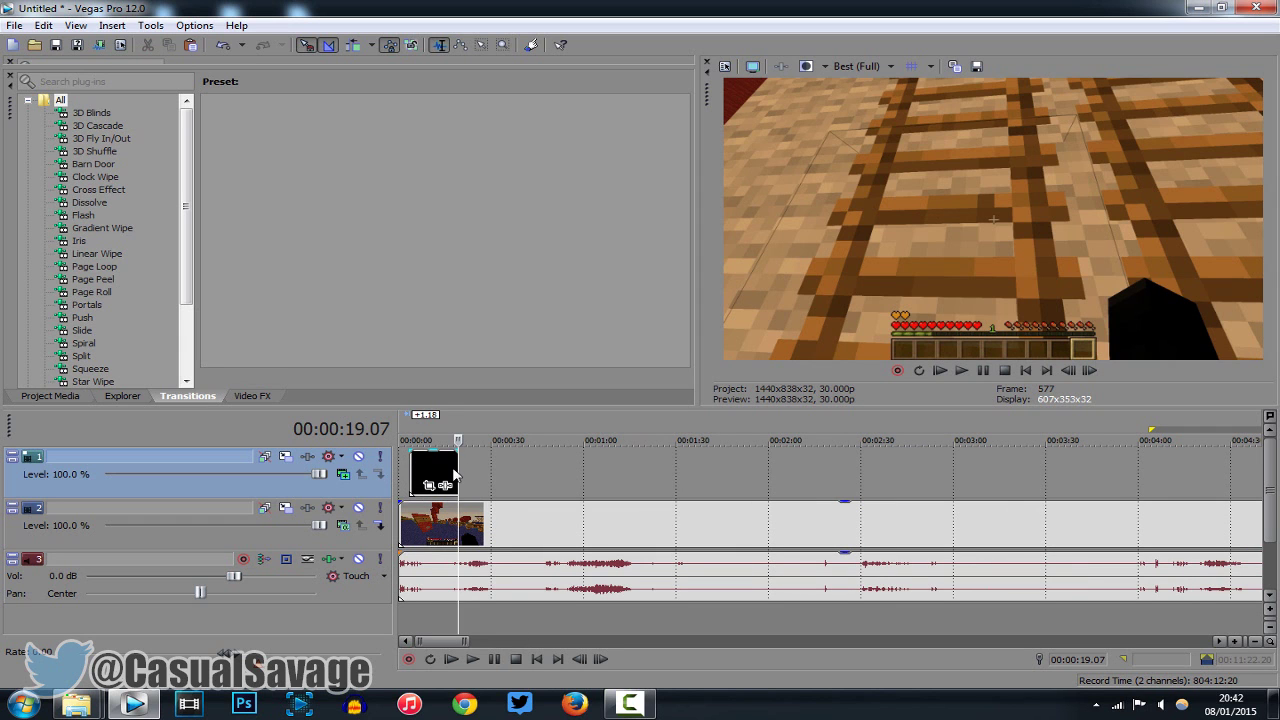
{"action": "key", "text": "ctrl+v"}
{"action": "key", "text": "ctrl+v"}
{"action": "key", "text": "ctrl+v"}
{"action": "key", "text": "ctrl+v"}
{"action": "key", "text": "ctrl+v"}
{"action": "key", "text": "ctrl+v"}
{"action": "key", "text": "ctrl+v"}
{"action": "key", "text": "ctrl+v"}
{"action": "key", "text": "ctrl+v"}
{"action": "key", "text": "ctrl+v"}
{"action": "key", "text": "ctrl+v"}
{"action": "key", "text": "ctrl+v"}
{"action": "key", "text": "ctrl+v"}
{"action": "key", "text": "ctrl+v"}
{"action": "key", "text": "ctrl+v"}
{"action": "key", "text": "ctrl+v"}
{"action": "key", "text": "ctrl+v"}
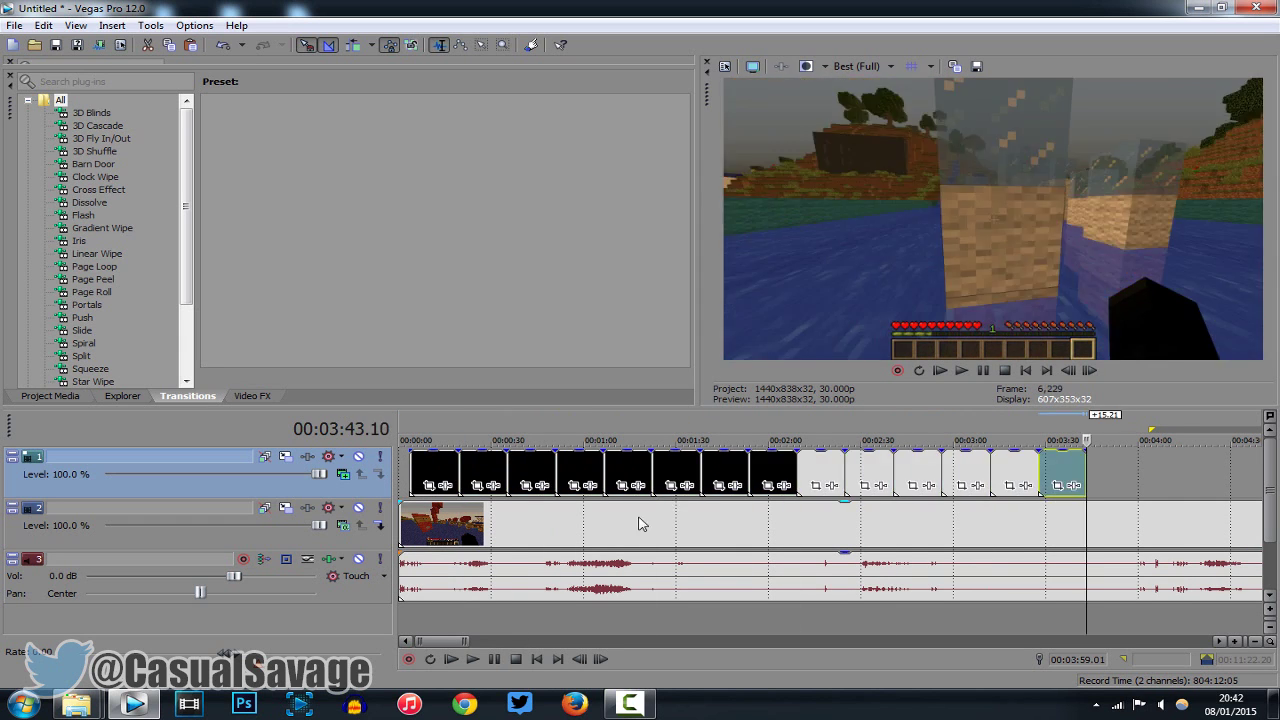
{"action": "scroll", "coordinate": [600, 532], "scroll_direction": "down", "scroll_amount": 4}
{"action": "key", "text": "ctrl+v"}
{"action": "key", "text": "ctrl+v"}
{"action": "key", "text": "ctrl+v"}
{"action": "key", "text": "ctrl+v"}
{"action": "key", "text": "ctrl+v"}
{"action": "key", "text": "ctrl+v"}
{"action": "key", "text": "ctrl+v"}
{"action": "key", "text": "ctrl+v"}
{"action": "key", "text": "ctrl+v"}
{"action": "key", "text": "ctrl+v"}
{"action": "key", "text": "ctrl+v"}
{"action": "key", "text": "ctrl+v"}
{"action": "key", "text": "ctrl+v"}
{"action": "key", "text": "ctrl+v"}
{"action": "key", "text": "ctrl+v"}
{"action": "key", "text": "ctrl+v"}
{"action": "key", "text": "ctrl+v"}
{"action": "key", "text": "ctrl+v"}
{"action": "key", "text": "ctrl+v"}
{"action": "key", "text": "ctrl+v"}
{"action": "key", "text": "ctrl+v"}
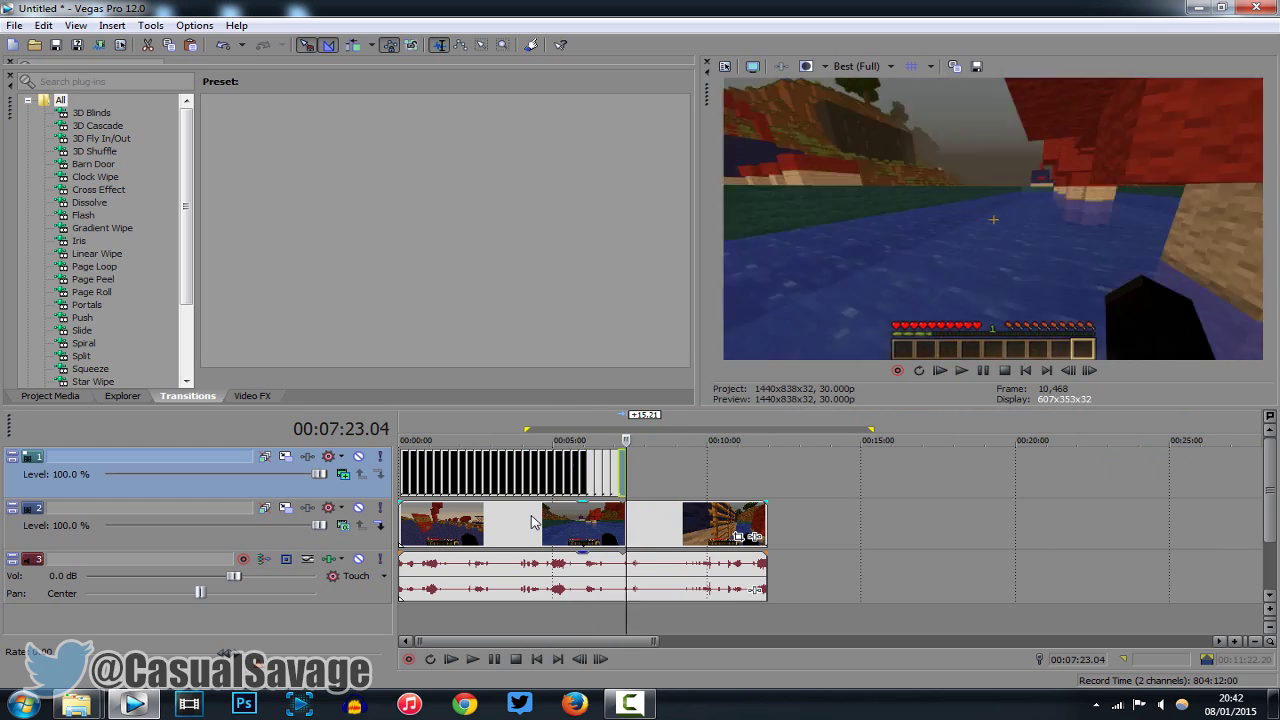
{"action": "key", "text": "ctrl+v"}
{"action": "key", "text": "ctrl+v"}
{"action": "key", "text": "ctrl+v"}
{"action": "key", "text": "ctrl+v"}
{"action": "key", "text": "ctrl+v"}
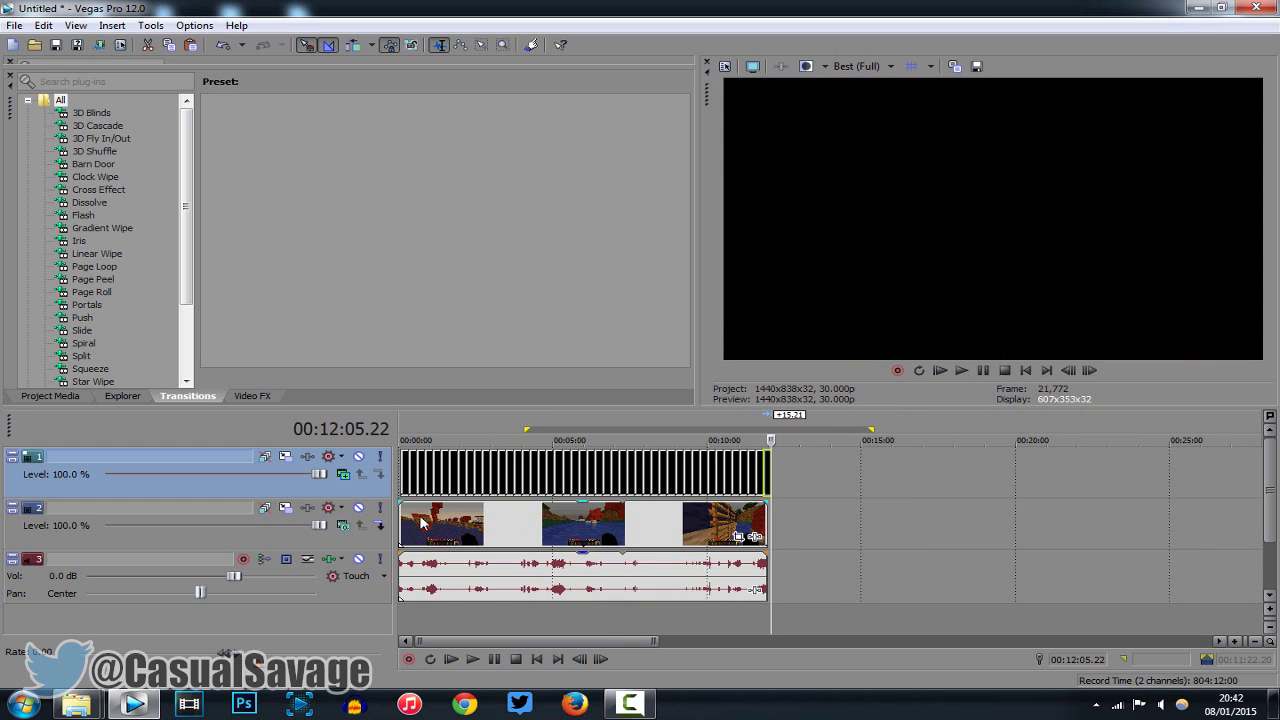
Check the row of dust overlay copies at the end and start of the gameplay, and clear them all from the track
{"action": "scroll", "coordinate": [645, 517], "scroll_direction": "up", "scroll_amount": 2}
{"action": "scroll", "coordinate": [643, 519], "scroll_direction": "down", "scroll_amount": 2}
{"action": "scroll", "coordinate": [643, 519], "scroll_direction": "up", "scroll_amount": 2}
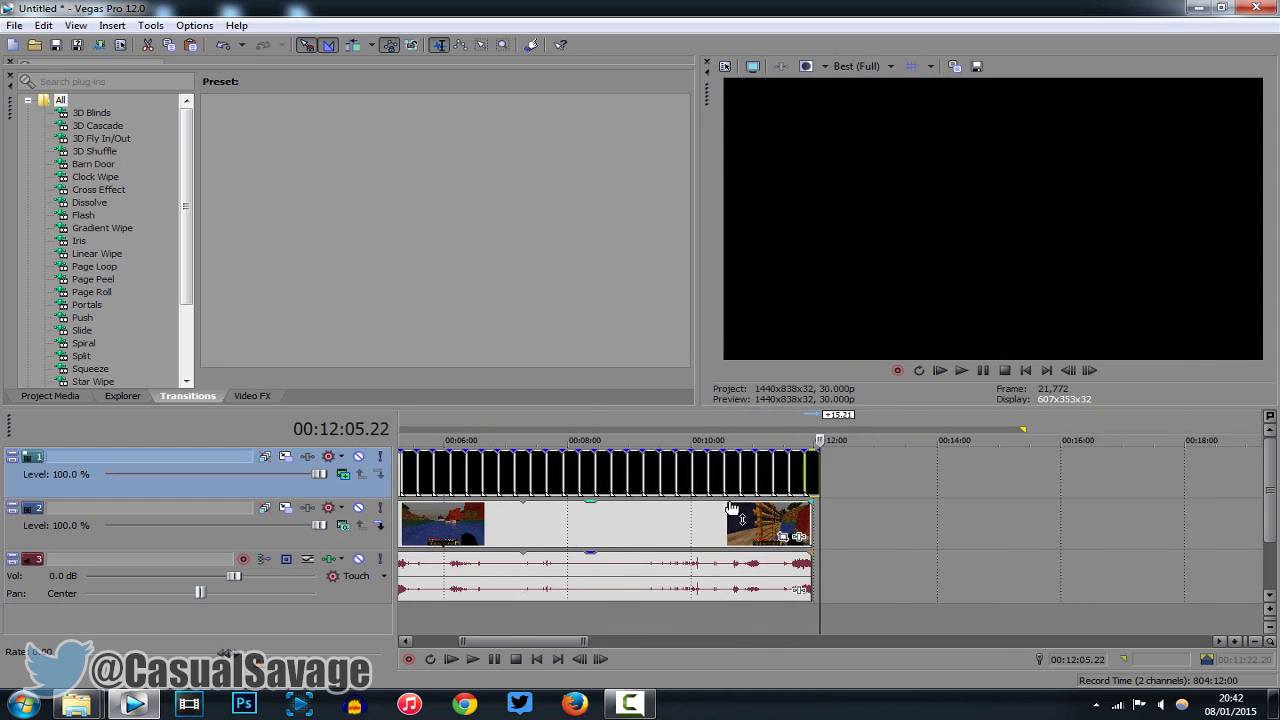
{"action": "scroll", "coordinate": [524, 511], "scroll_direction": "down", "scroll_amount": 4}
{"action": "left_click", "coordinate": [401, 490]}
{"action": "scroll", "coordinate": [490, 487], "scroll_direction": "up", "scroll_amount": 5}
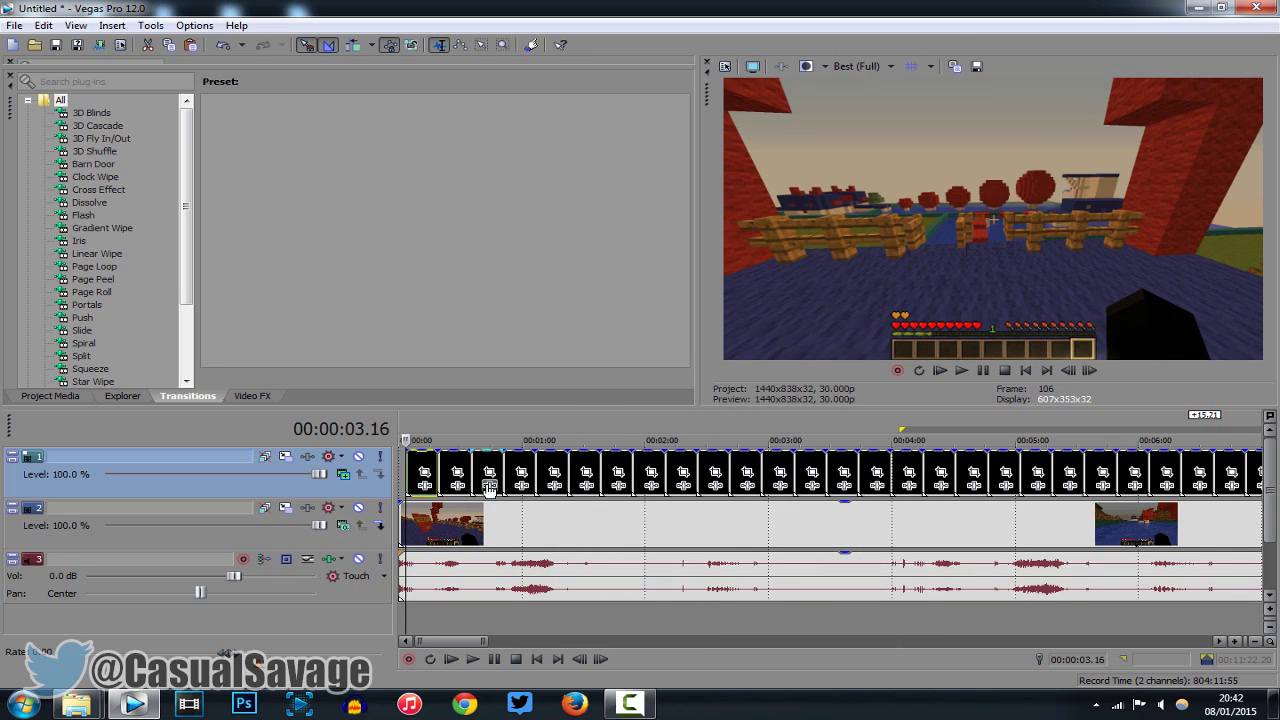
{"action": "scroll", "coordinate": [1242, 515], "scroll_direction": "down", "scroll_amount": 2}
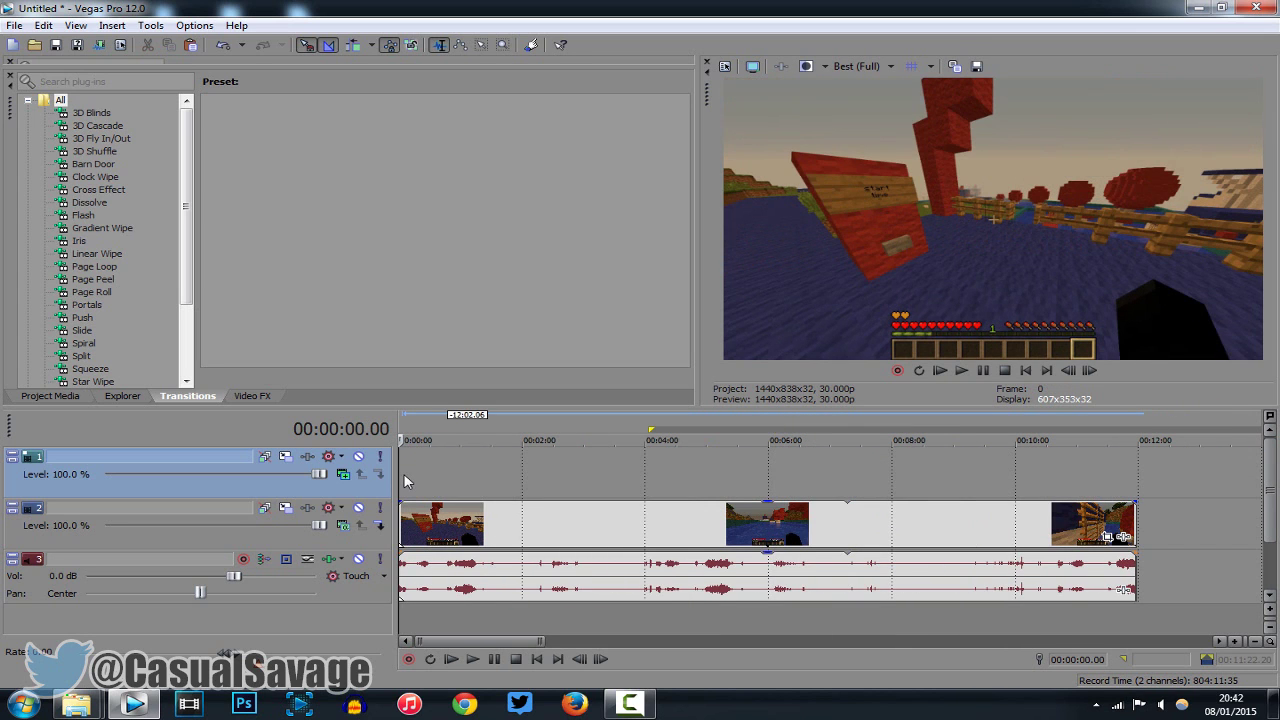
Place the coloured particle overlay at the very start of the empty track above the gameplay and preview a frame of it
{"action": "mouse_move", "coordinate": [610, 490]}
{"action": "left_mouse_down"}
{"action": "mouse_move", "coordinate": [190, 600]}
{"action": "mouse_move", "coordinate": [133, 704]}
{"action": "mouse_move", "coordinate": [418, 470]}
{"action": "mouse_move", "coordinate": [400, 475]}
{"action": "left_mouse_up"}
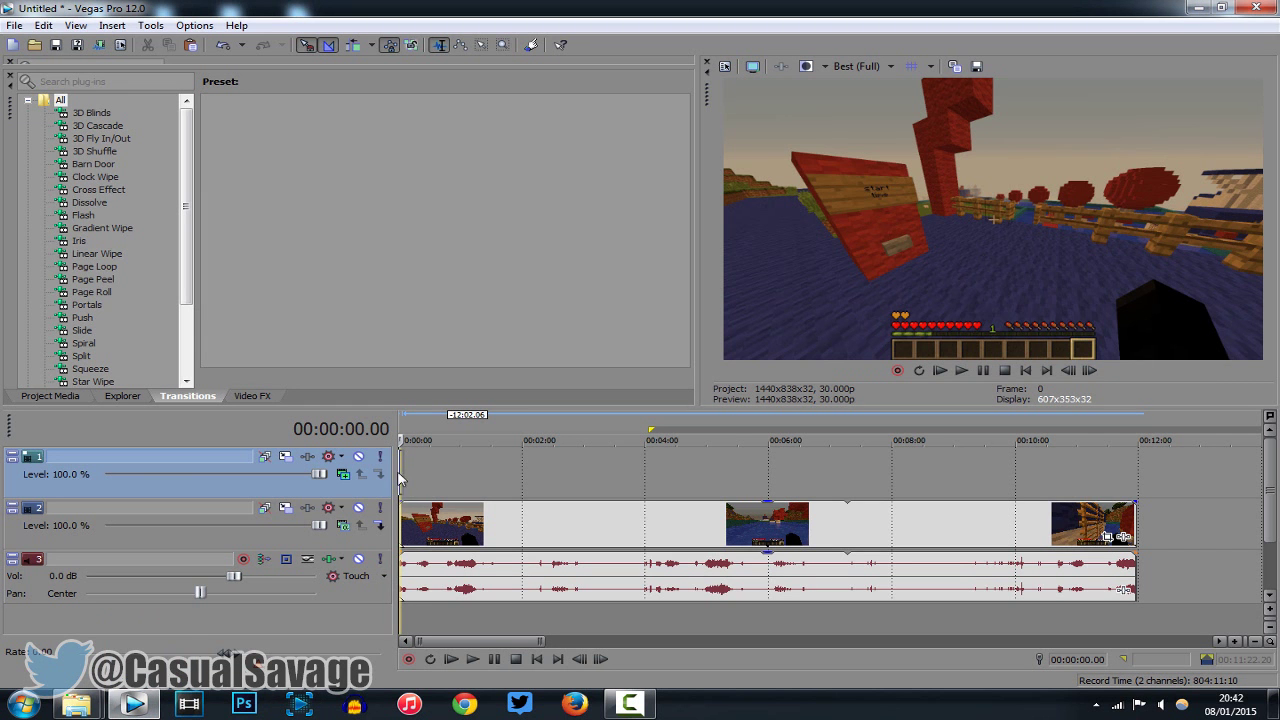
{"action": "left_click", "coordinate": [401, 535]}
{"action": "scroll", "coordinate": [401, 535], "scroll_direction": "up", "scroll_amount": 3}
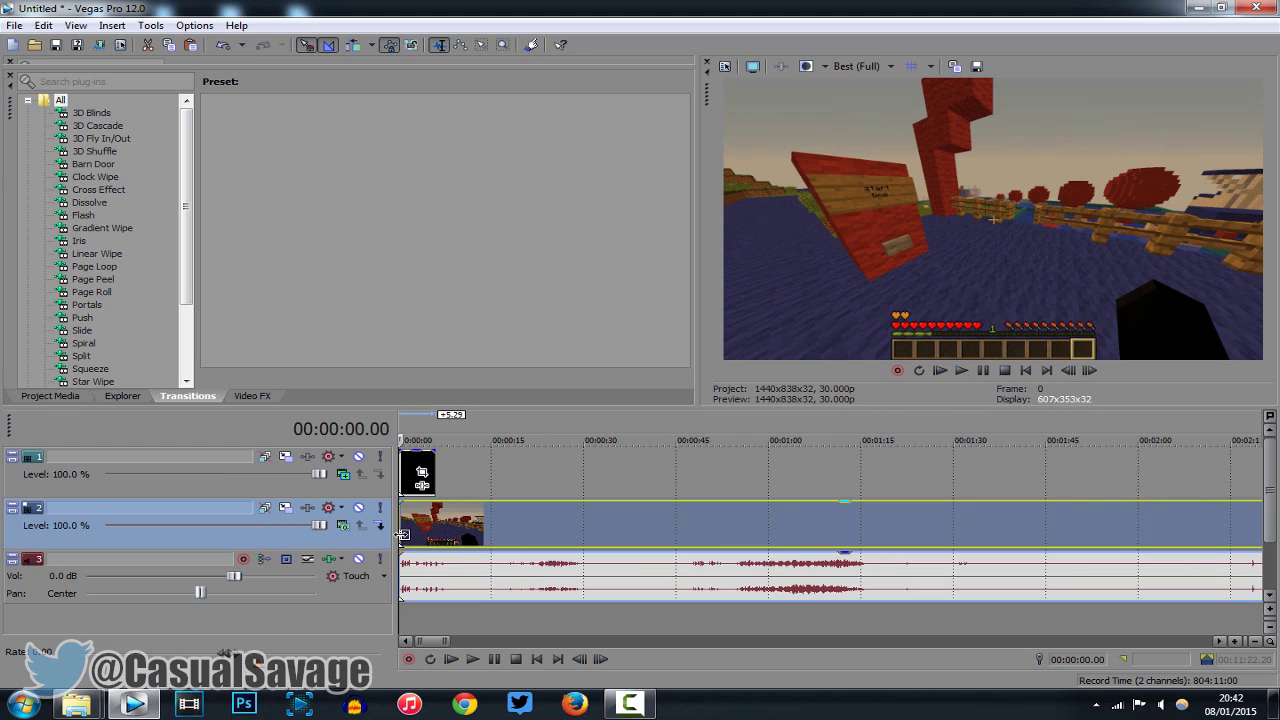
{"action": "left_click", "coordinate": [412, 465]}
{"action": "scroll", "coordinate": [477, 509], "scroll_direction": "up", "scroll_amount": 3}
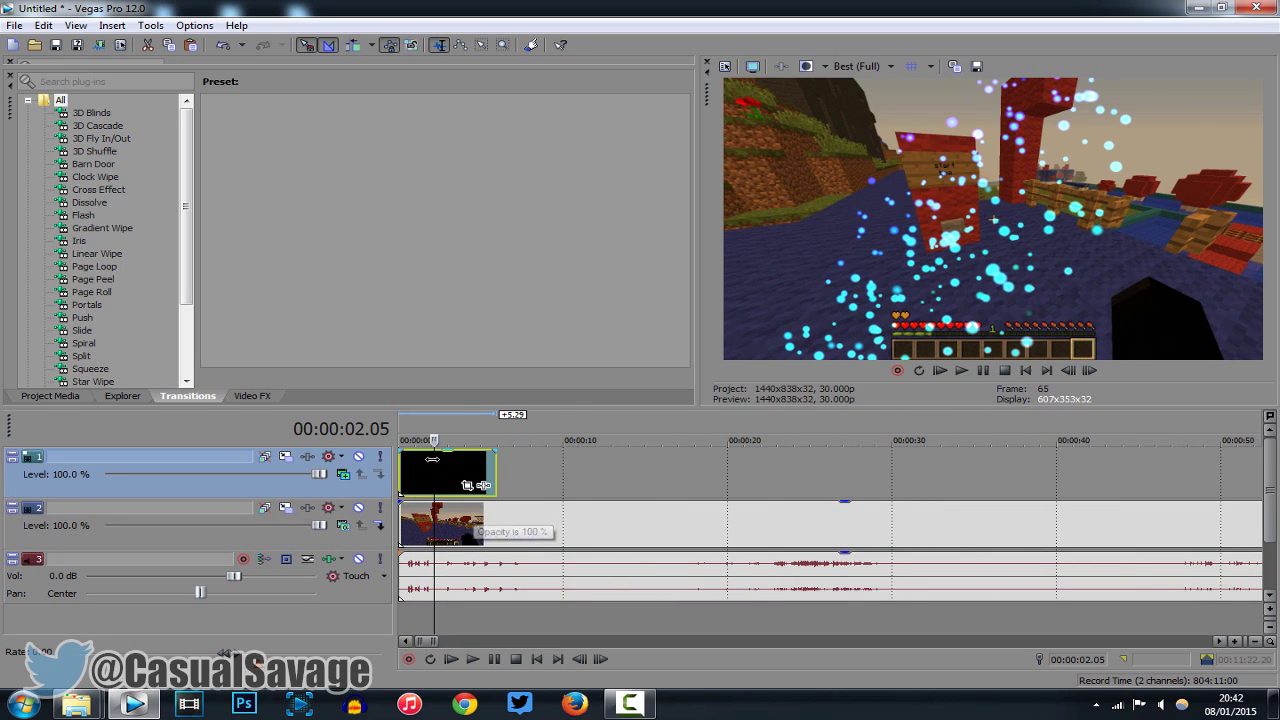
Return to the start of the timeline and set the compositing mode of the particle overlay's track to Add
{"action": "left_click", "coordinate": [405, 480]}
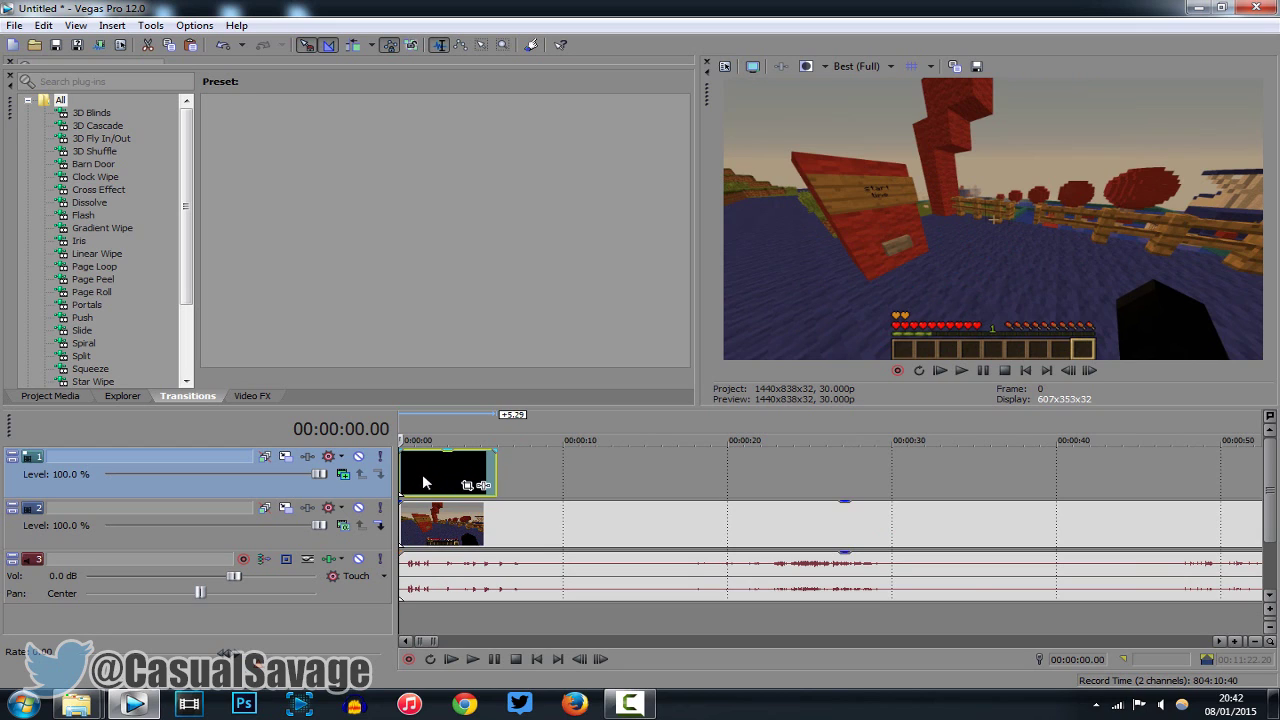
{"action": "left_click", "coordinate": [342, 476]}
{"action": "left_click", "coordinate": [383, 266]}
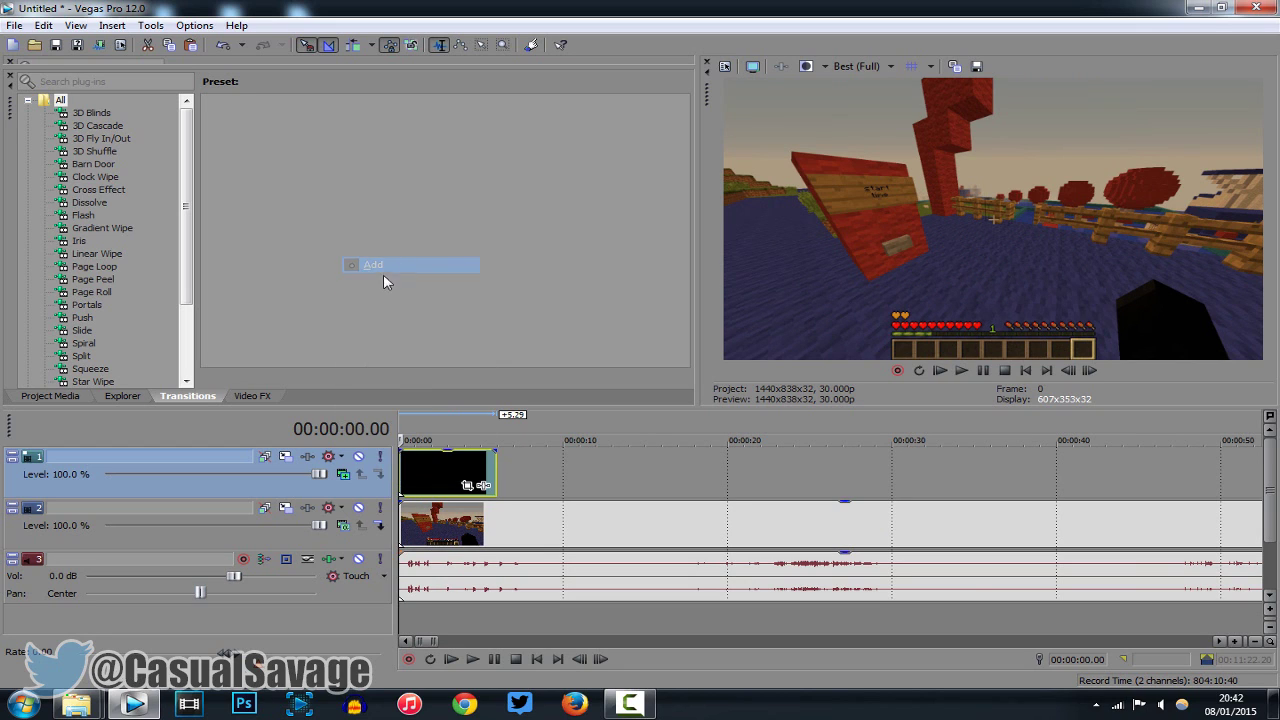
Move the particle overlay to start at about 00:00:01.00 and play the blended result past its end
{"action": "scroll", "coordinate": [450, 476], "scroll_direction": "up", "scroll_amount": 1}
{"action": "mouse_move", "coordinate": [450, 476]}
{"action": "left_mouse_down"}
{"action": "mouse_move", "coordinate": [483, 480]}
{"action": "mouse_move", "coordinate": [430, 473]}
{"action": "left_mouse_up"}
{"action": "left_click", "coordinate": [426, 477]}
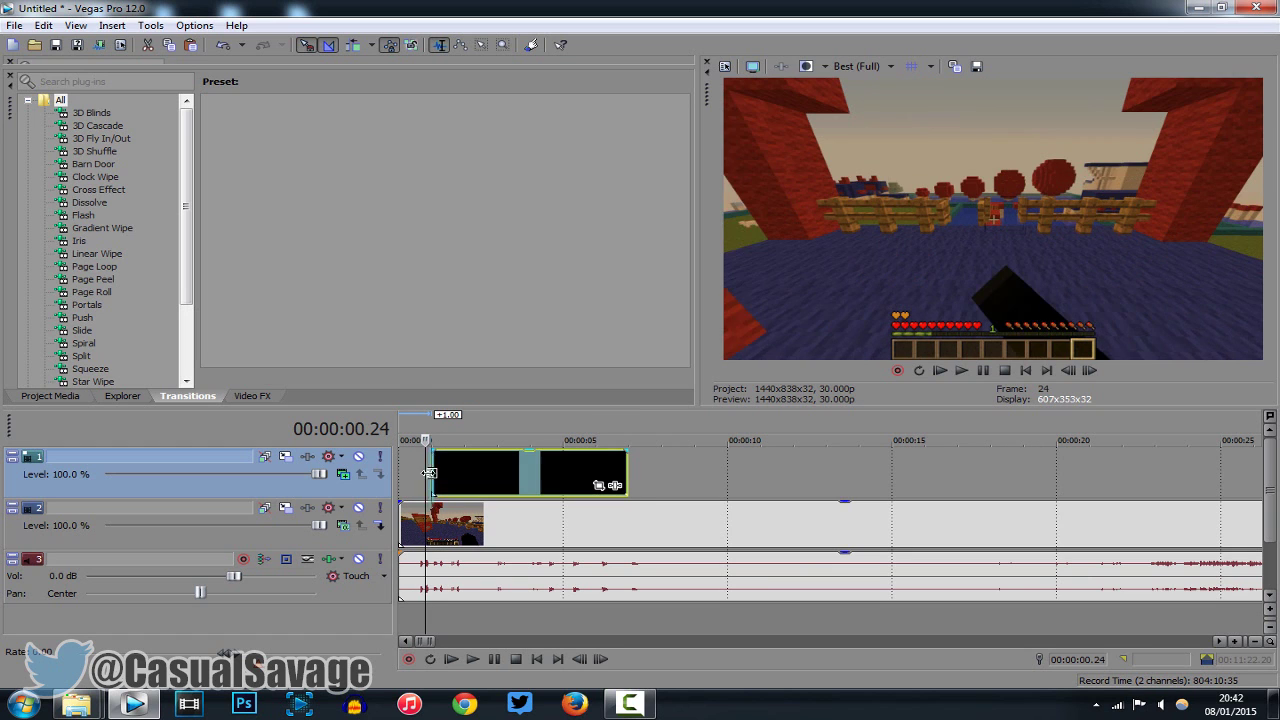
{"action": "left_click", "coordinate": [430, 473]}
{"action": "left_click", "coordinate": [960, 370]}
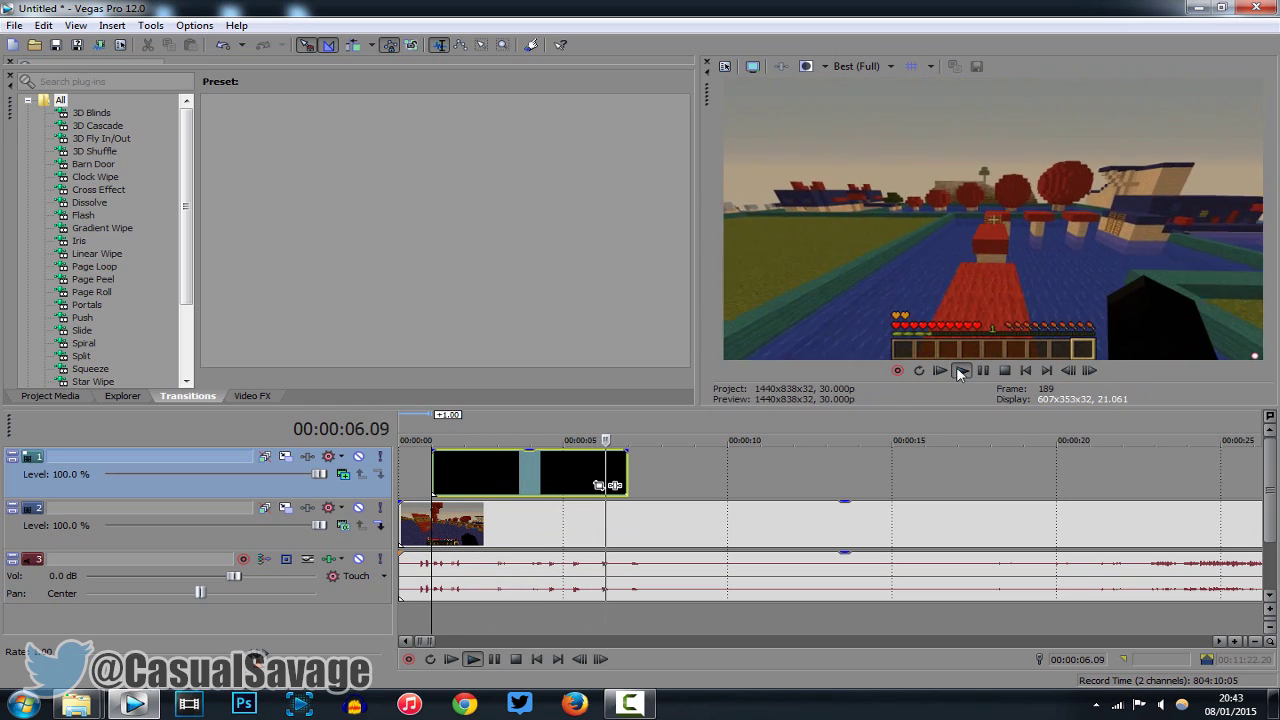
{"action": "left_click", "coordinate": [983, 371]}
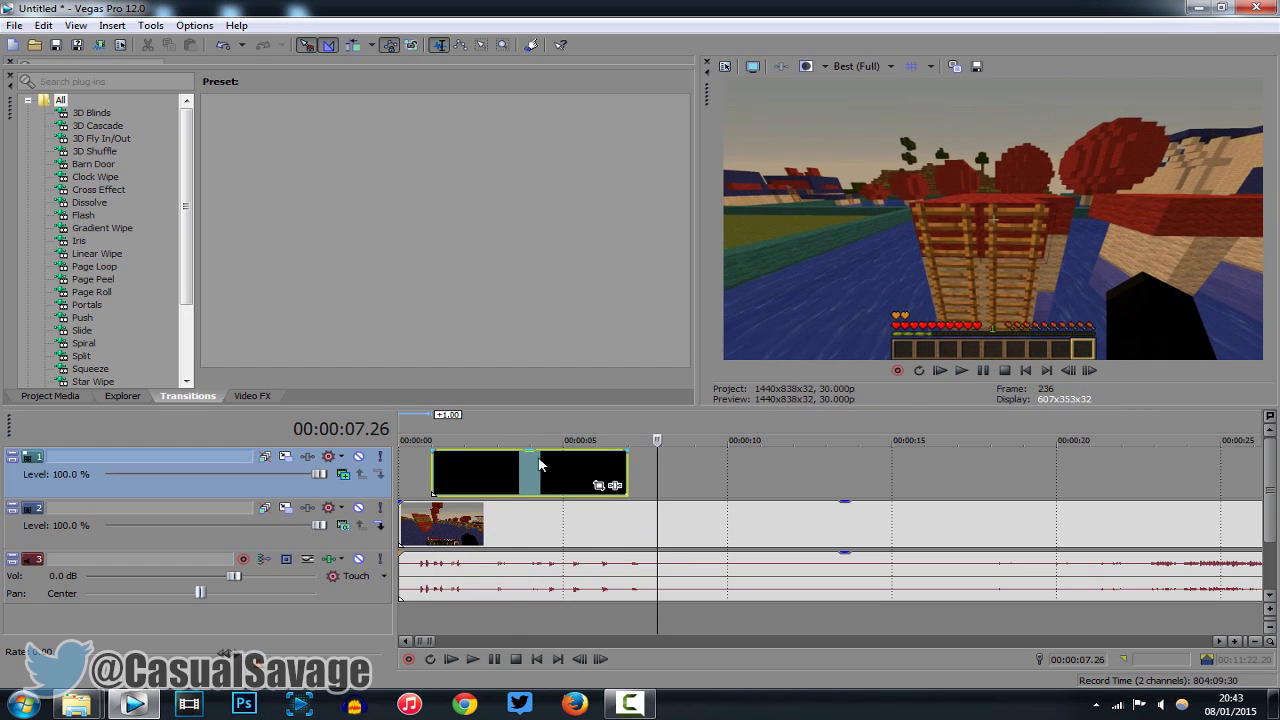
{"action": "left_click", "coordinate": [511, 465]}
{"action": "key", "text": "ctrl+v"}
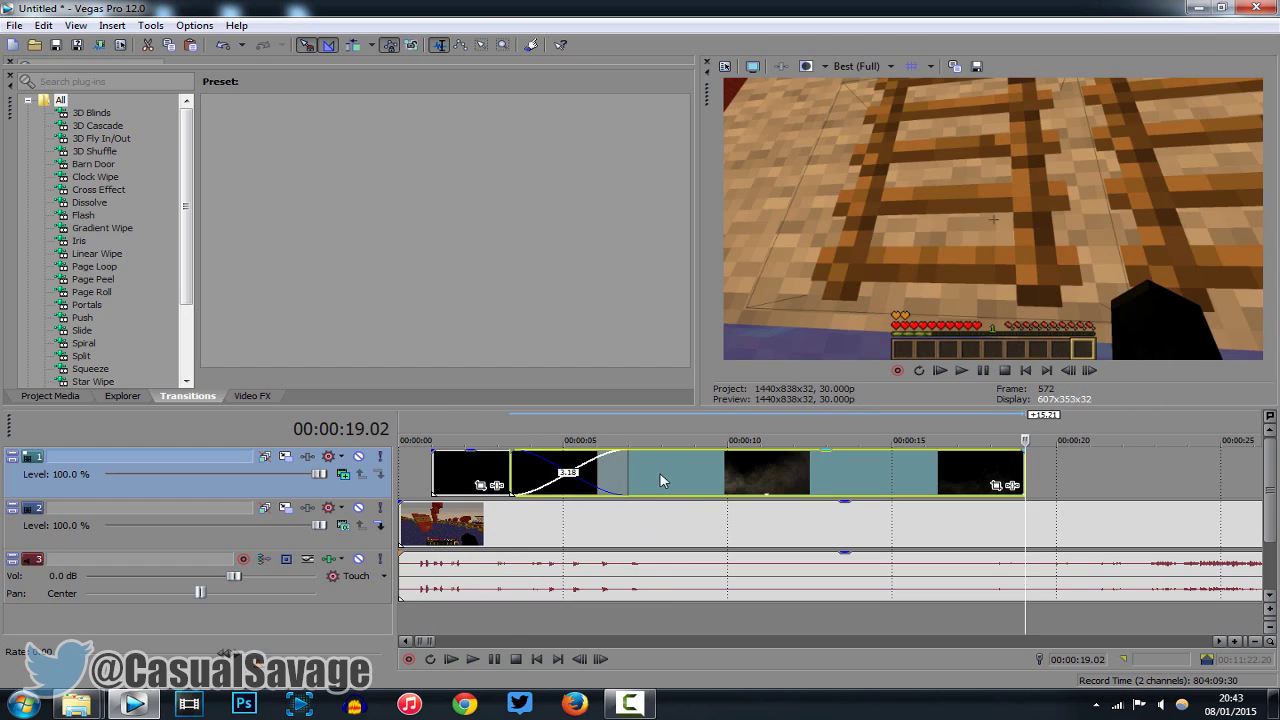
{"action": "key", "text": "ctrl+z"}
Copy the particle overlay and paste five copies end to end directly after it on the same track
{"action": "left_click", "coordinate": [571, 485]}
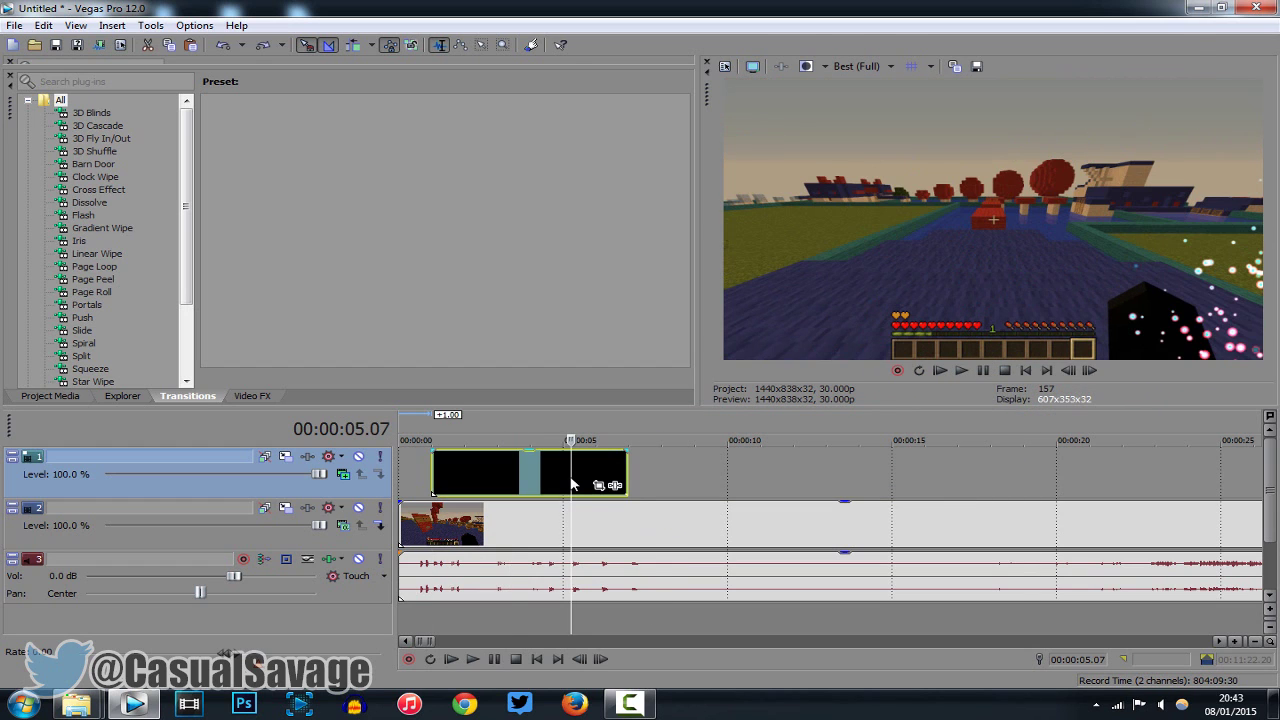
{"action": "left_click", "coordinate": [633, 478]}
{"action": "key", "text": "ctrl+v"}
{"action": "key", "text": "ctrl+v"}
{"action": "key", "text": "ctrl+v"}
{"action": "key", "text": "ctrl+v"}
{"action": "key", "text": "ctrl+v"}
{"action": "scroll", "coordinate": [509, 484], "scroll_direction": "down", "scroll_amount": 3}
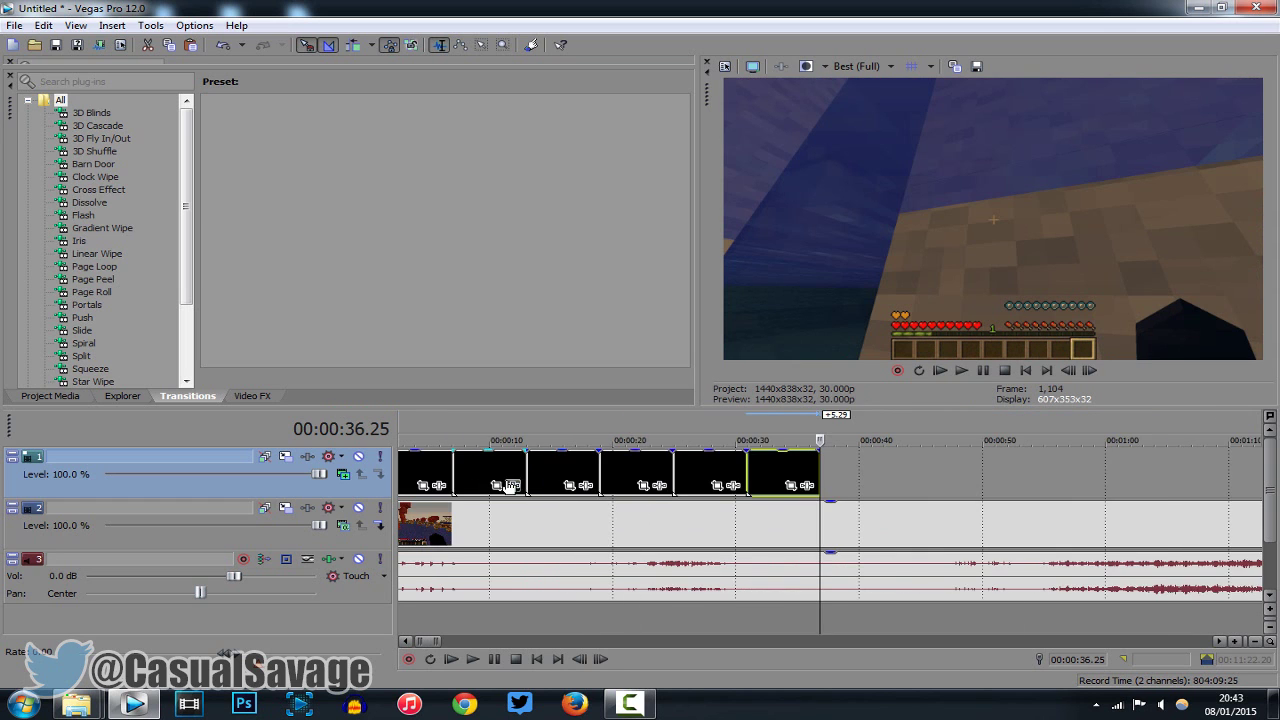
Play the gameplay from the first particle overlay through the second to check how the repeated effect looks
{"action": "scroll", "coordinate": [505, 485], "scroll_direction": "down", "scroll_amount": 3}
{"action": "left_click", "coordinate": [404, 484]}
{"action": "scroll", "coordinate": [404, 484], "scroll_direction": "up", "scroll_amount": 5}
{"action": "key", "text": "space"}
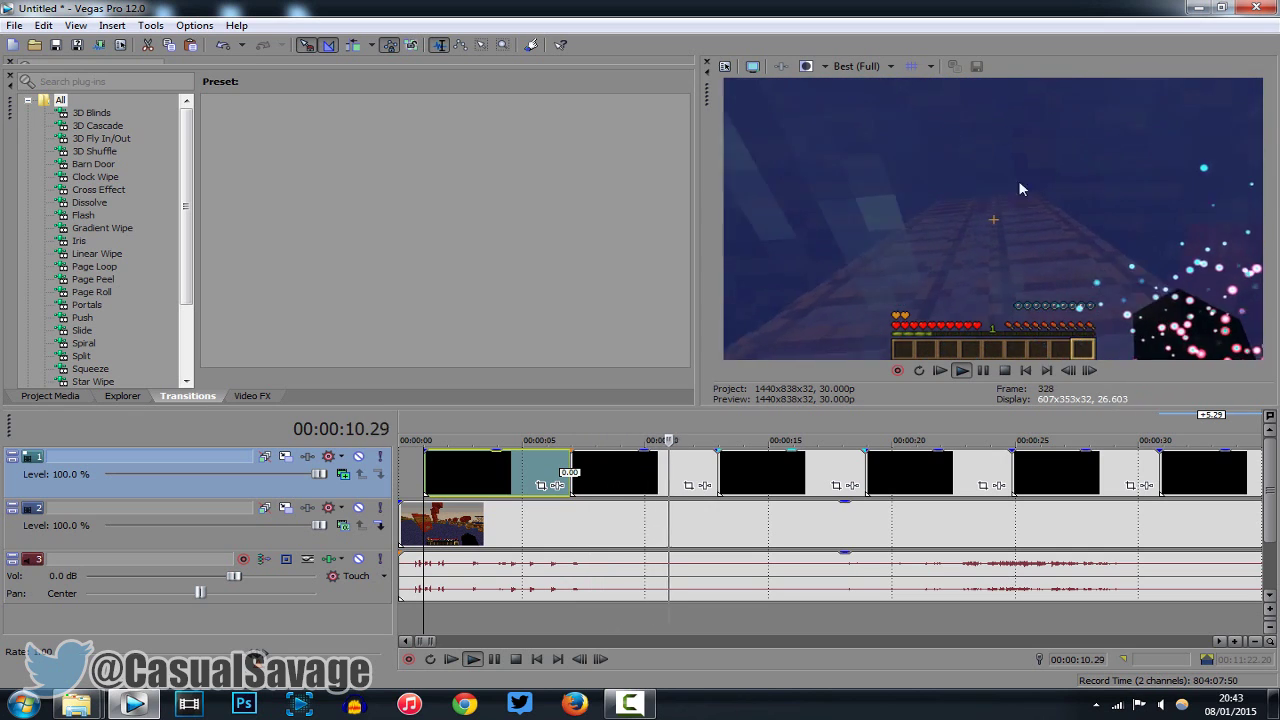
{"action": "left_click", "coordinate": [983, 370]}
{"action": "scroll", "coordinate": [931, 433], "scroll_direction": "down", "scroll_amount": 2}
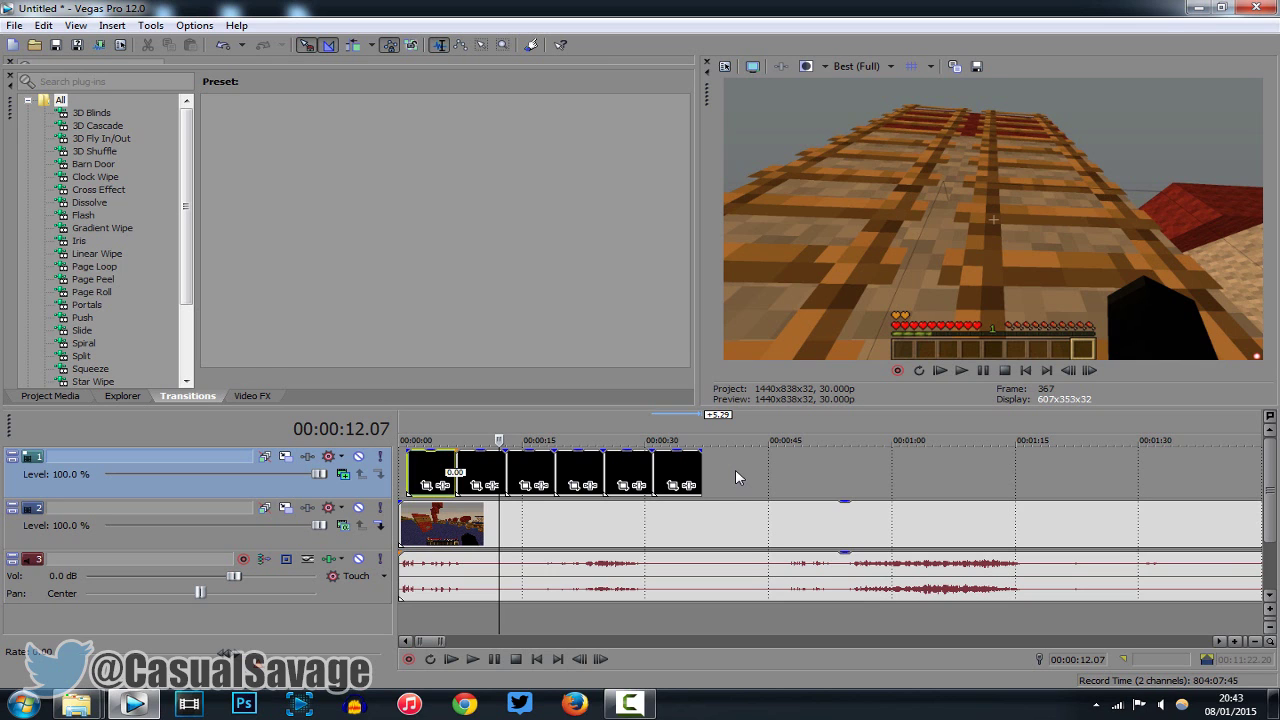
{"action": "scroll", "coordinate": [733, 470], "scroll_direction": "down", "scroll_amount": 2}
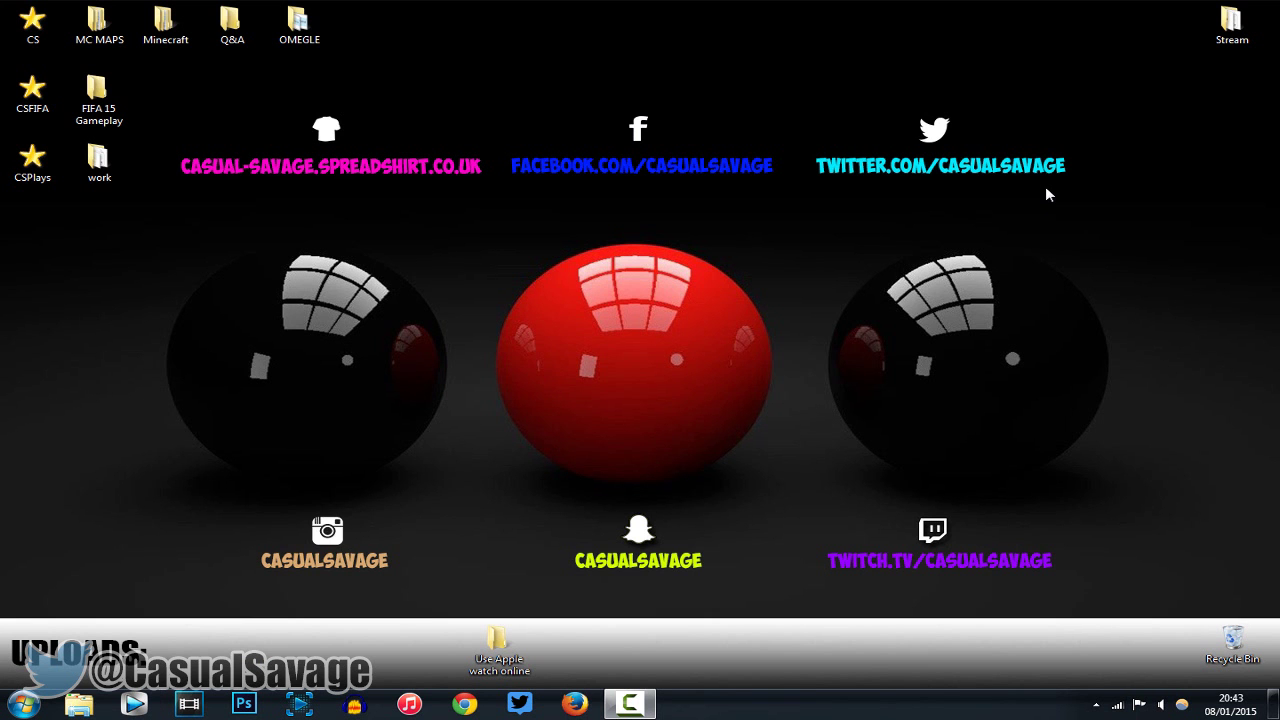